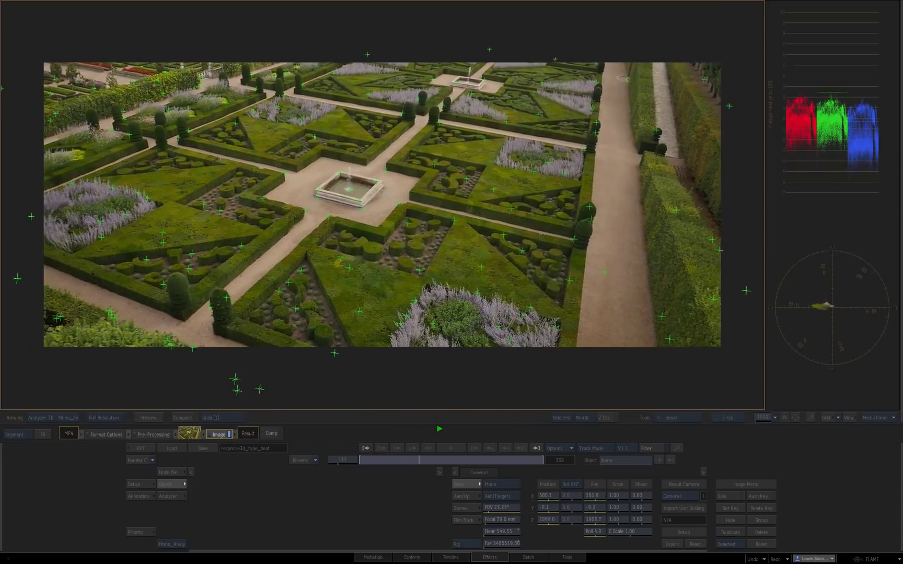
Step: Scrub through the garden clip and examine the tracking points around the fountain at close range
left_click(447, 460)
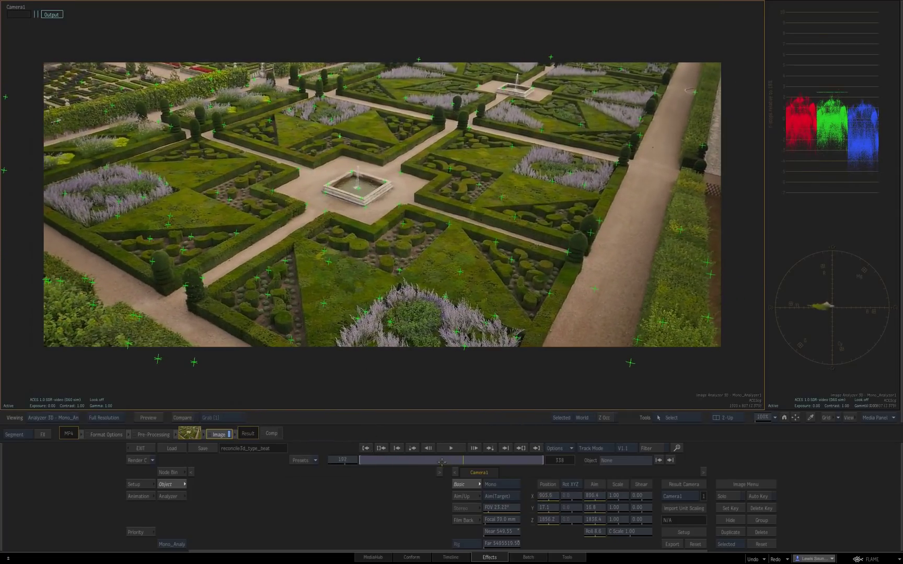
left_click(489, 449)
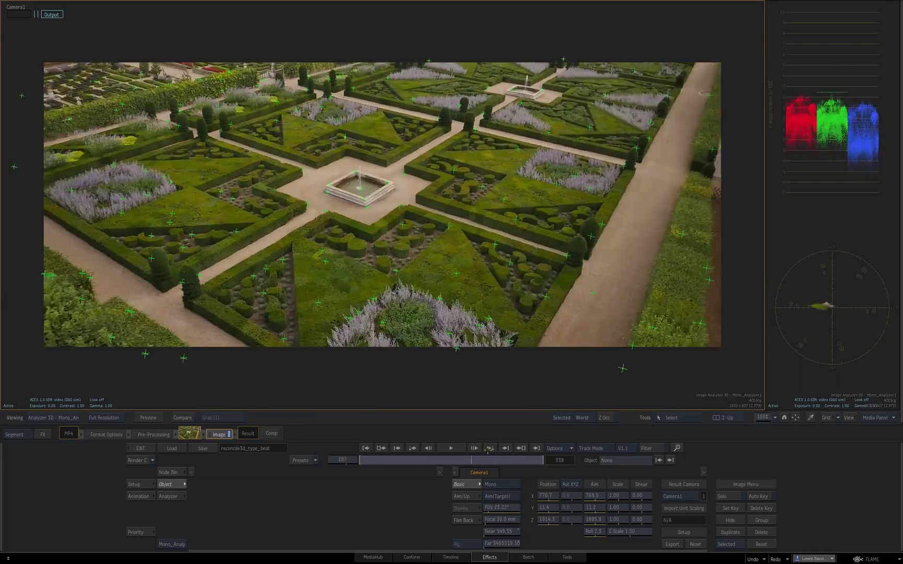
left_click_drag(488, 449, 432, 450)
mouse_move(427, 222)
left_mouse_down()
mouse_move(489, 268)
mouse_move(461, 192)
mouse_move(429, 220)
left_mouse_up()
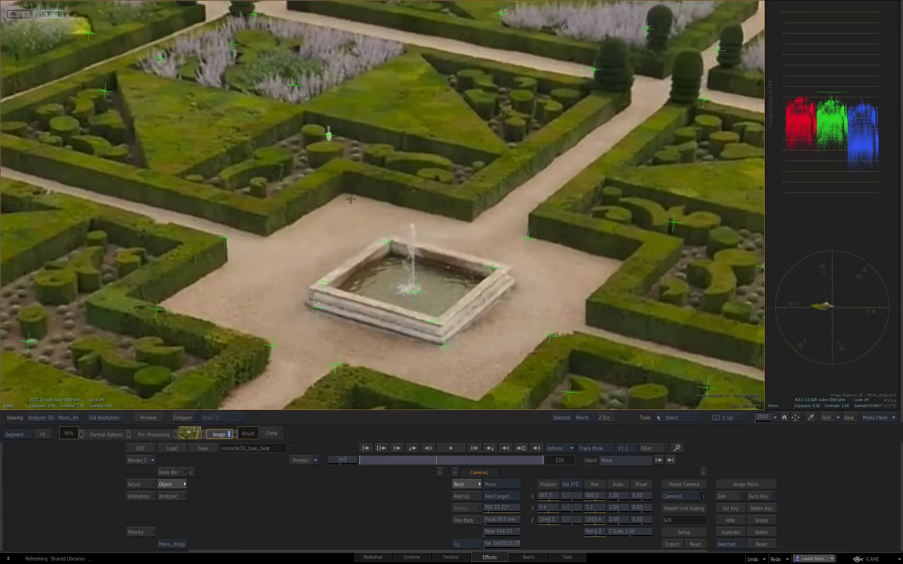
left_click_drag(445, 460, 425, 460)
Step: Add an axis to the scene and check its position near the fountain in the result at frame 280
key("F4")
left_click(168, 472)
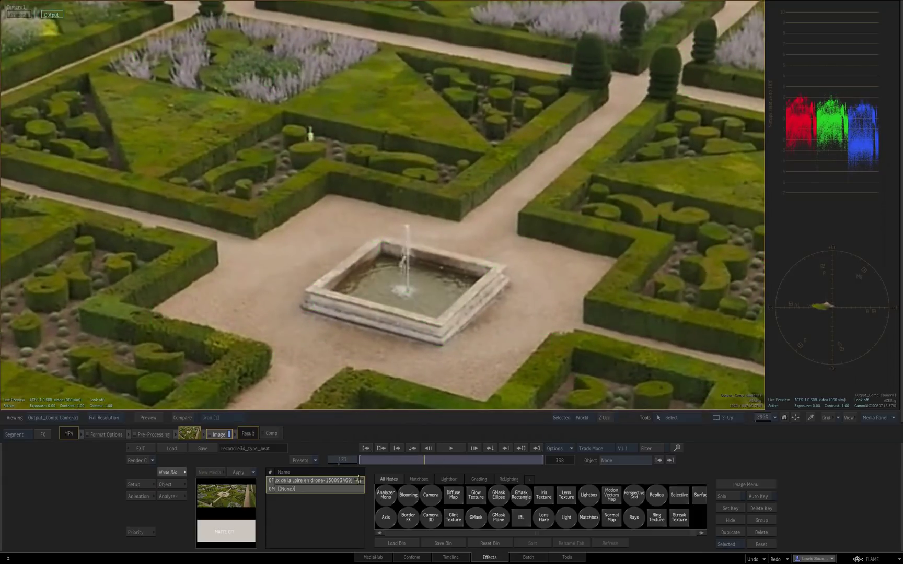
left_click(386, 519)
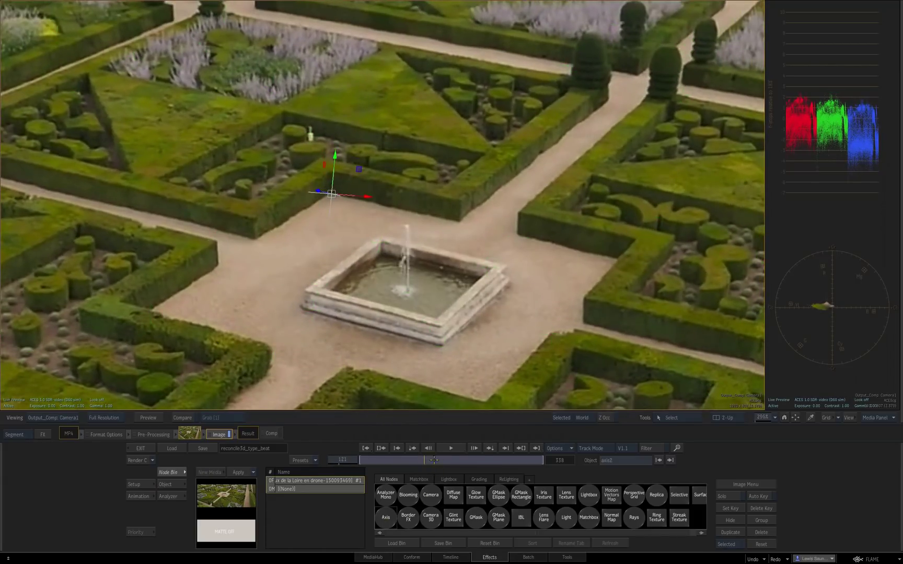
left_click_drag(437, 459, 511, 461)
left_click_drag(417, 193, 458, 199)
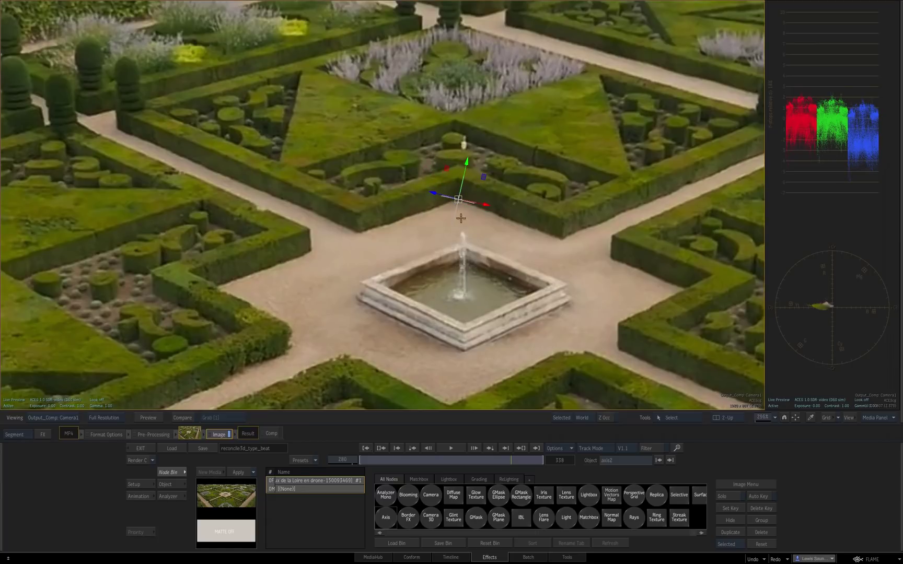
Step: Inspect the new axis against the tracking point cloud in the Analyzer working view, and delete the axis
key("F8")
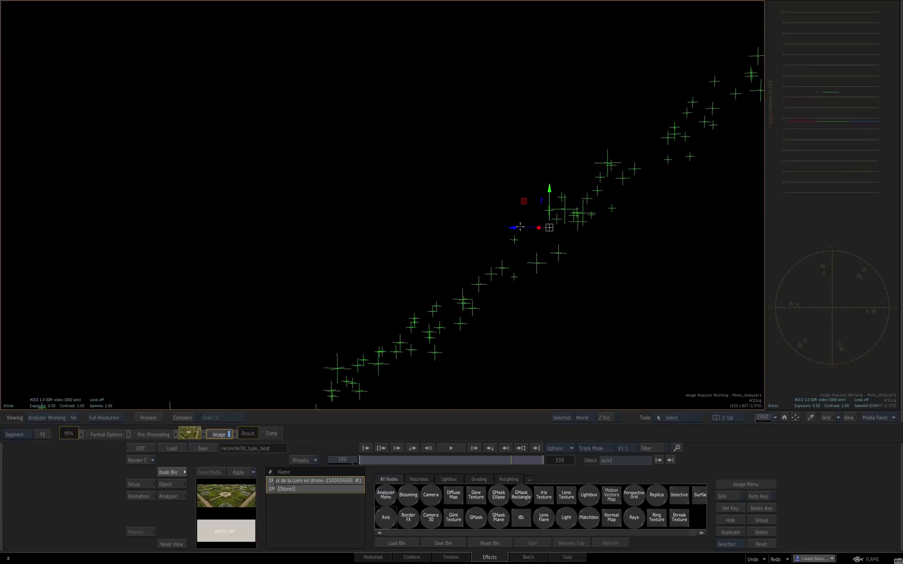
left_click_drag(501, 224, 523, 244)
key("F4")
left_click_drag(505, 460, 491, 432)
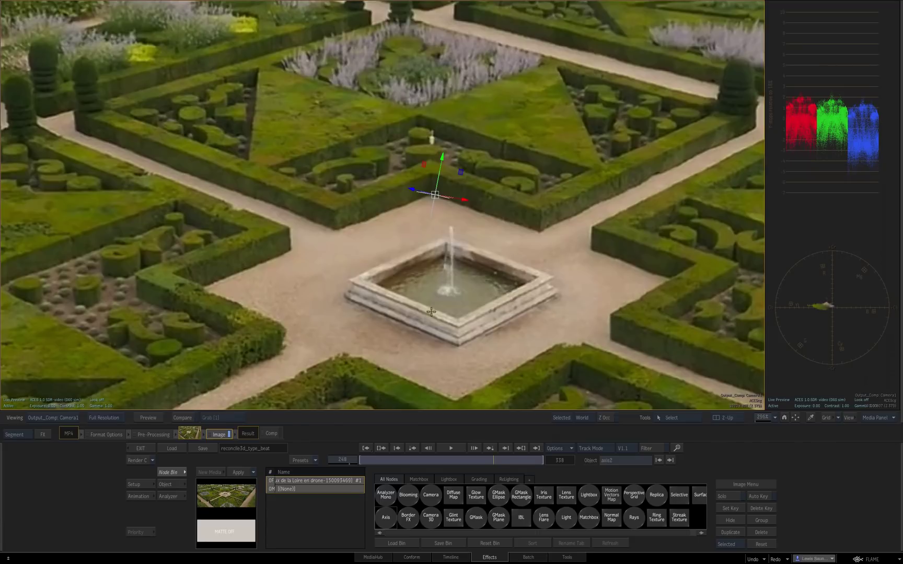
key("F4")
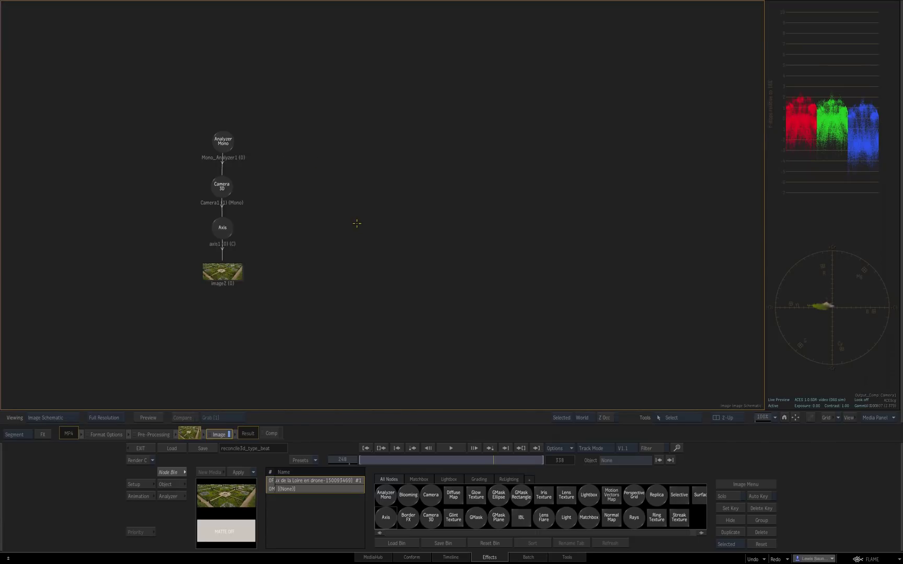
Step: Add an axis at frame 338 and position it over the hedge corner beside the fountain
key("F1")
left_click(542, 445)
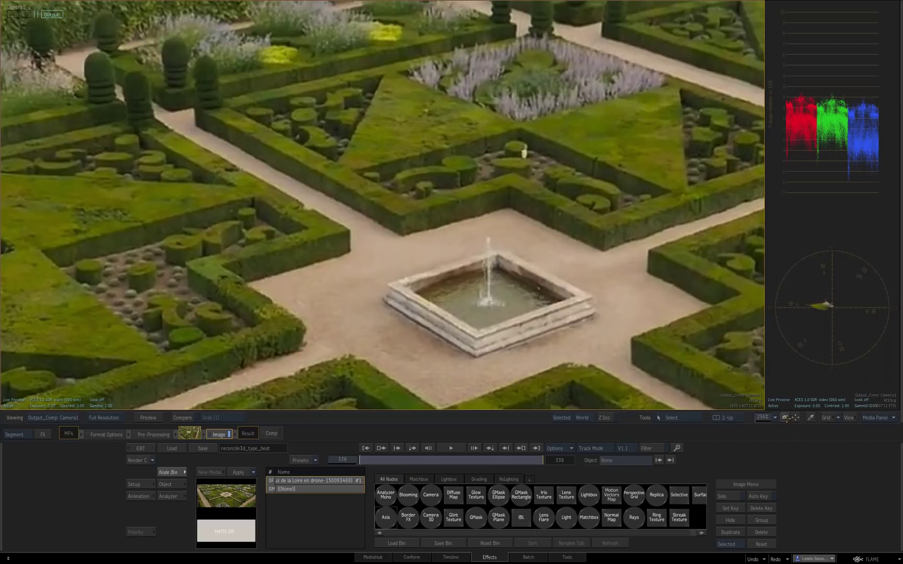
left_click(784, 418)
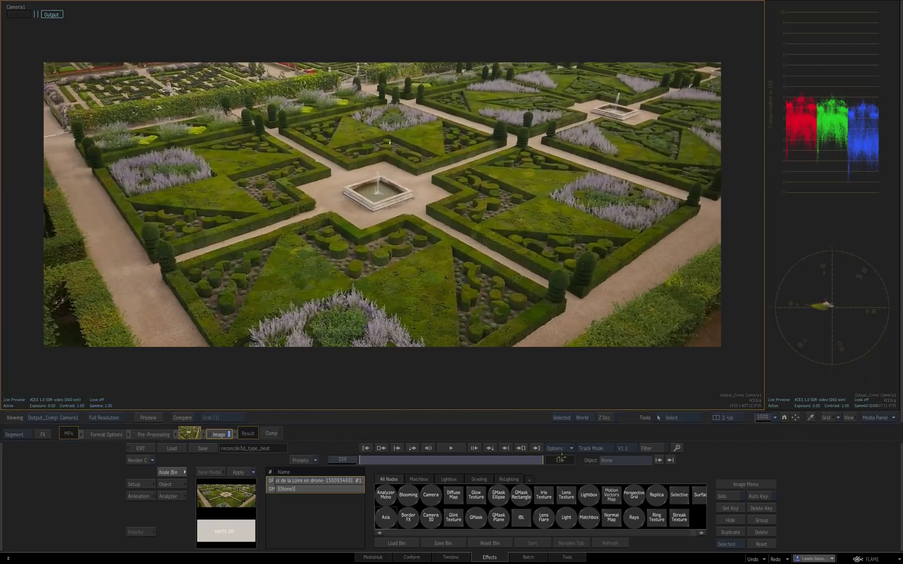
left_click_drag(478, 194, 447, 194)
scroll(447, 194, "down", 5)
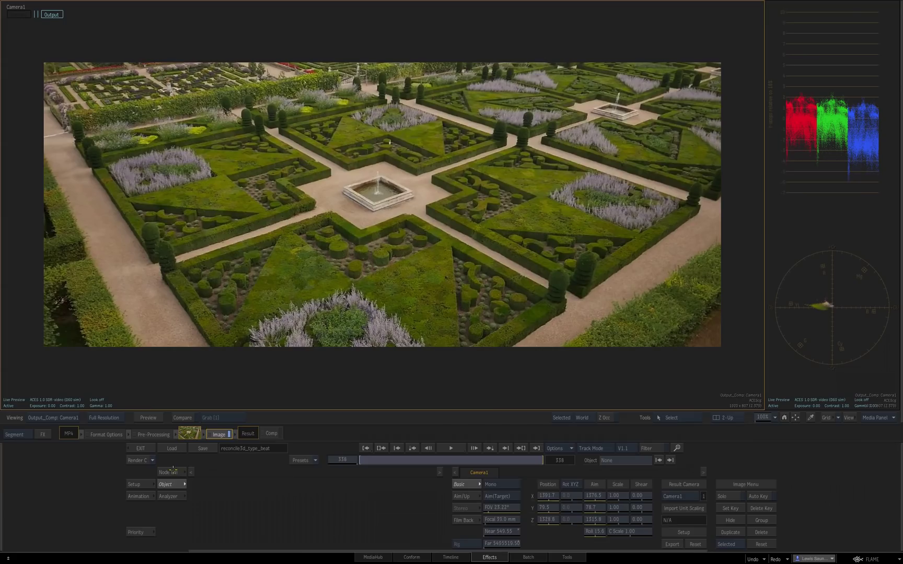
left_click_drag(386, 516, 469, 167)
scroll(504, 154, "up", 15)
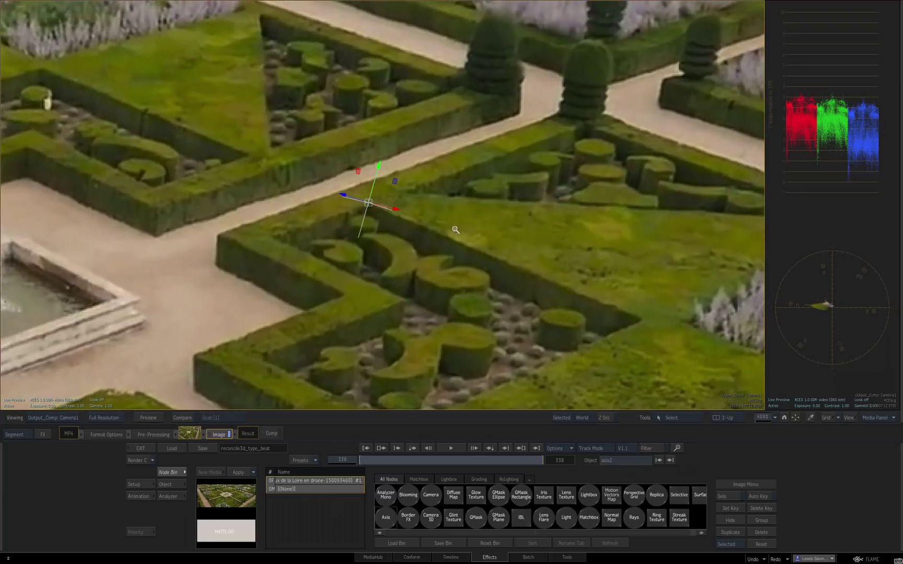
left_click_drag(393, 185, 395, 182)
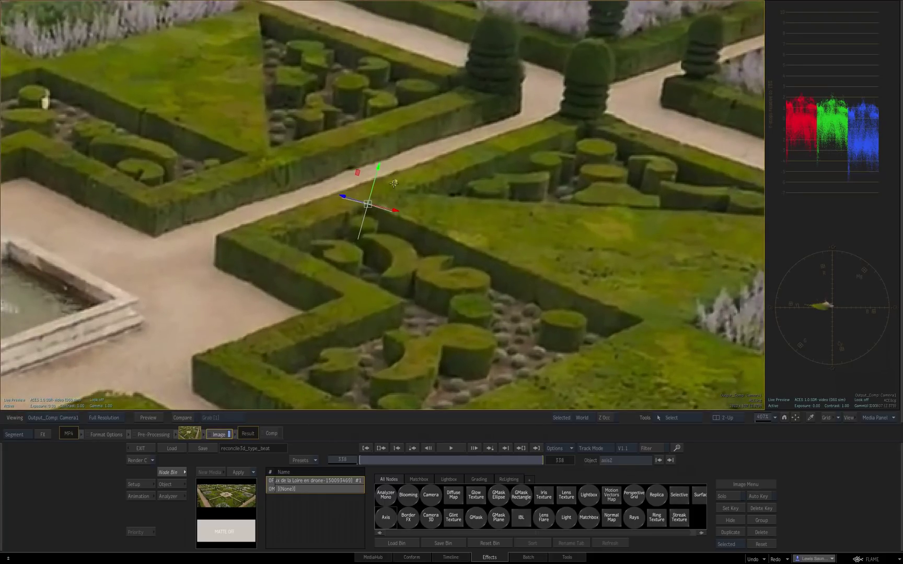
Step: Duplicate Camera1 beside the original and apply Keep to the duplicate's animation at frame 338
key("F4")
left_click_drag(225, 190, 297, 189)
left_click(146, 495)
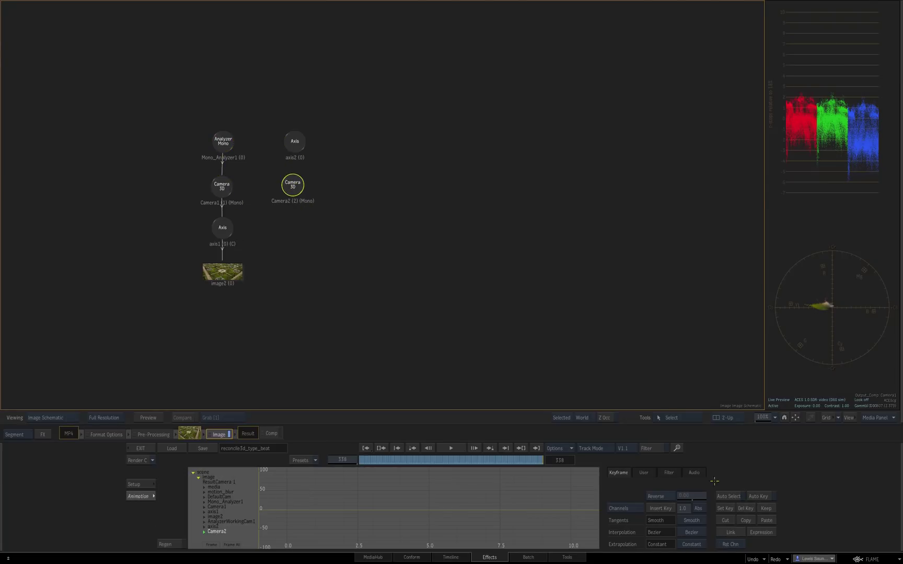
left_click(767, 509)
Step: Link axis2 to Camera2 with a Look At connection and add a child axis beneath axis2
mouse_move(298, 141)
left_mouse_down()
mouse_move(368, 194)
mouse_move(302, 187)
left_mouse_up()
key("shift+l")
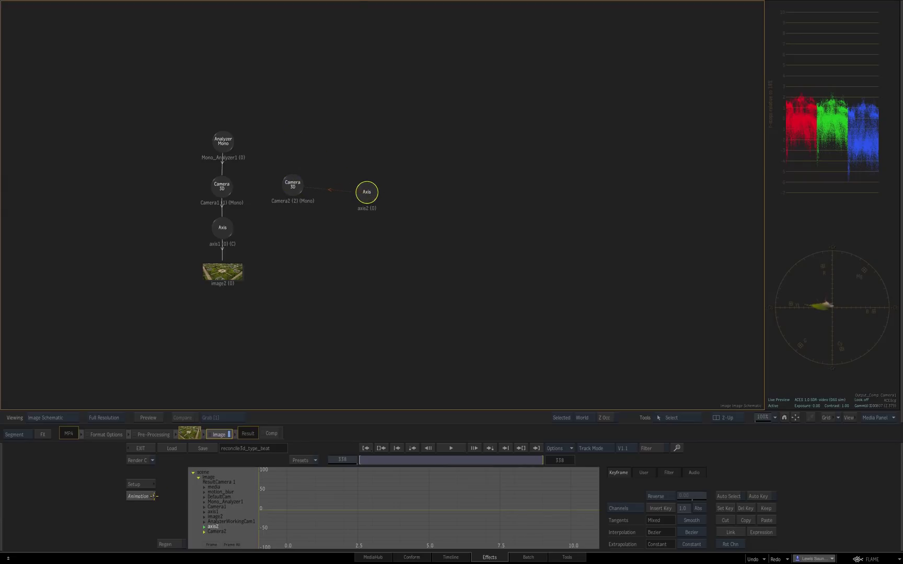
left_click(154, 497)
left_click_drag(390, 514, 366, 245)
key("F1")
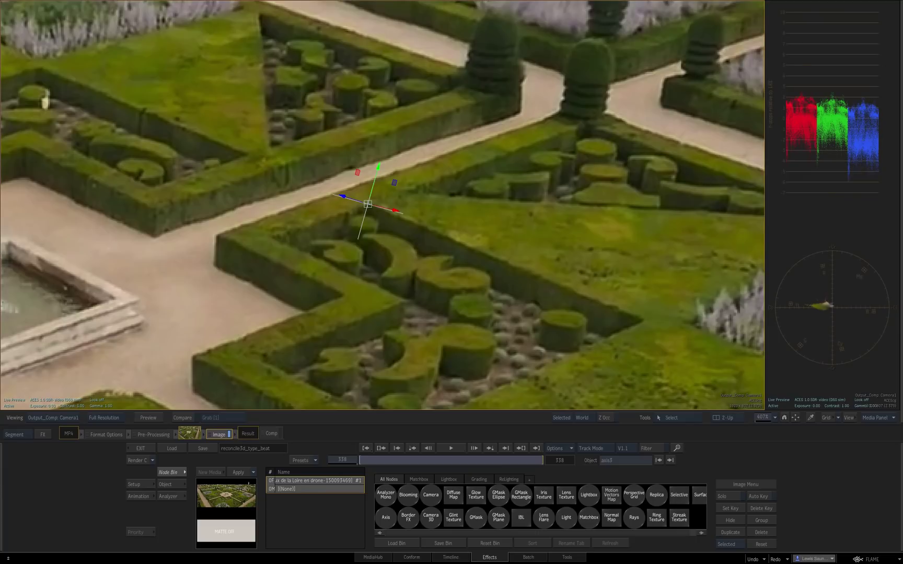
Step: Set the child axis's Z position to -62.00 to match the hedge at an earlier frame, and check it through the shot
left_click_drag(438, 466, 390, 461)
left_click(170, 487)
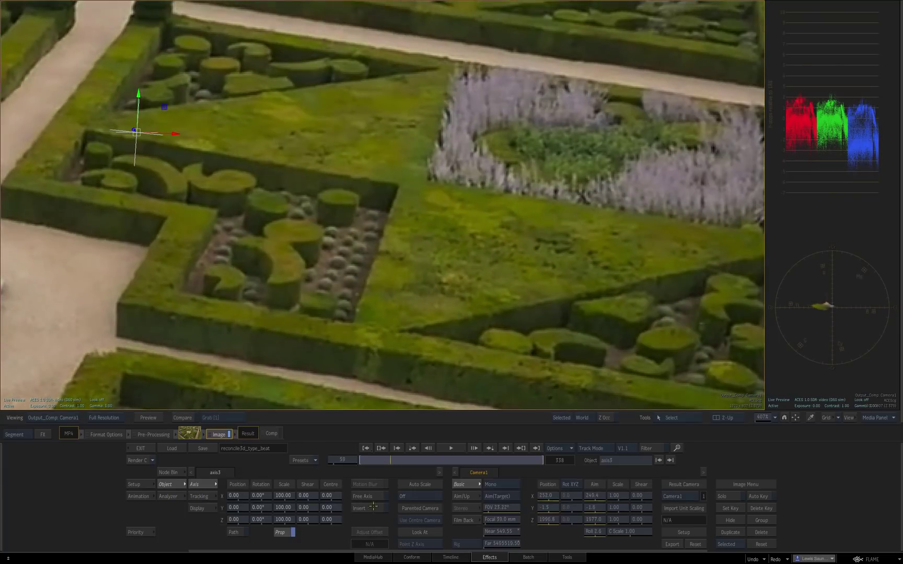
left_click_drag(250, 519, 370, 427)
mouse_move(391, 460)
left_mouse_down()
mouse_move(360, 460)
mouse_move(515, 465)
mouse_move(428, 461)
mouse_move(509, 451)
mouse_move(376, 452)
mouse_move(496, 452)
mouse_move(405, 454)
mouse_move(369, 444)
mouse_move(468, 418)
mouse_move(468, 387)
mouse_move(582, 331)
left_mouse_up()
key("space")
left_click(380, 460)
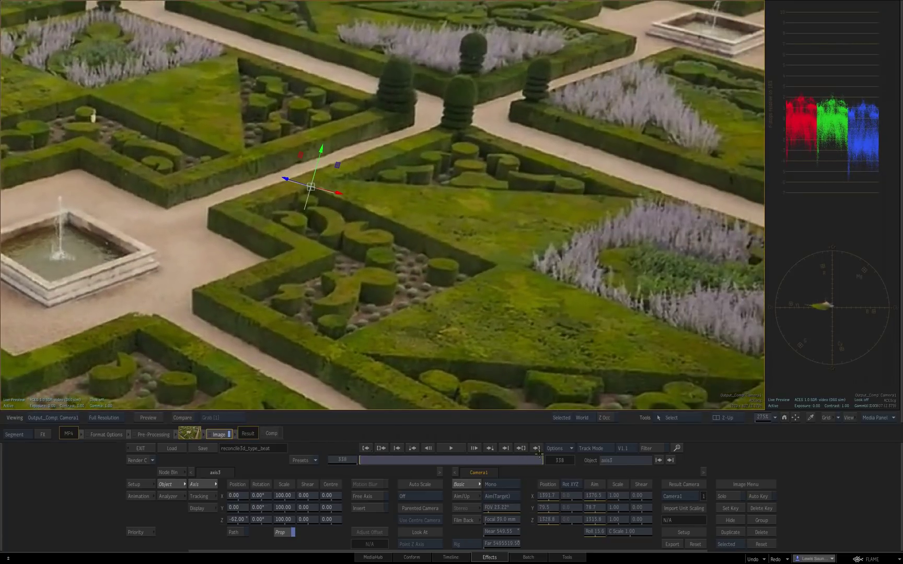
Step: Add a second axis aimed at Camera2 with Look At, and add a child axis beneath it
key("Escape")
left_click(457, 294)
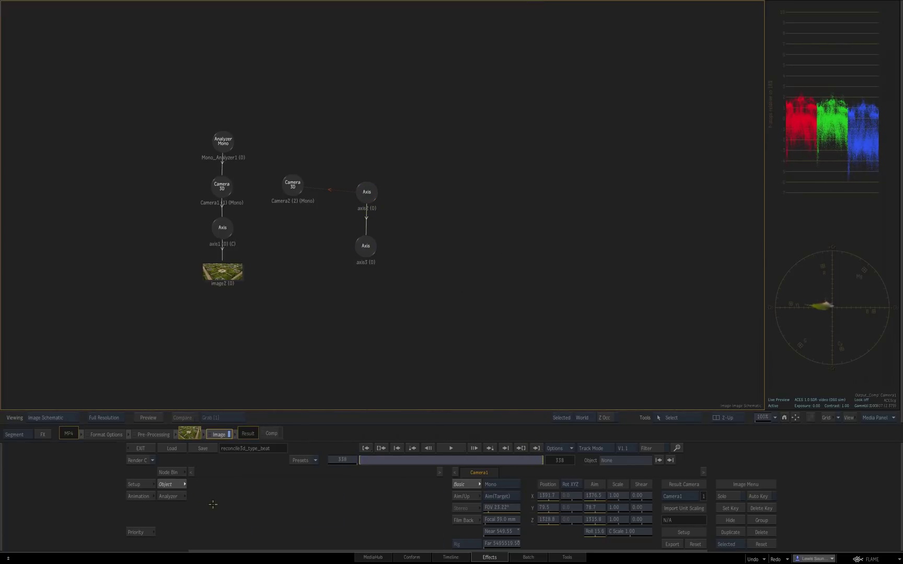
left_click(174, 470)
key("F4")
left_click_drag(386, 517, 495, 264)
key("F4")
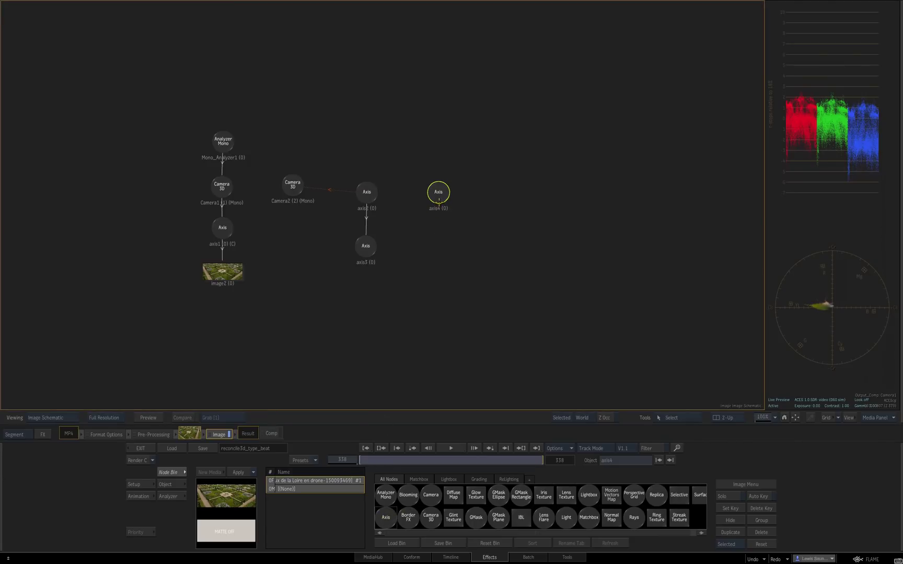
left_click_drag(442, 201, 295, 189)
left_click_drag(387, 517, 441, 241)
double_click(441, 240)
Step: Adjust the second child axis's Z position at an earlier frame to match it to the garden
key("F4")
left_click_drag(517, 461, 337, 459)
left_click_drag(234, 519, 283, 517)
Step: Select axis3 and check how both placed axes follow the garden across the full shot
key("F4")
left_click(366, 246)
key("F1")
left_click_drag(345, 460, 495, 448)
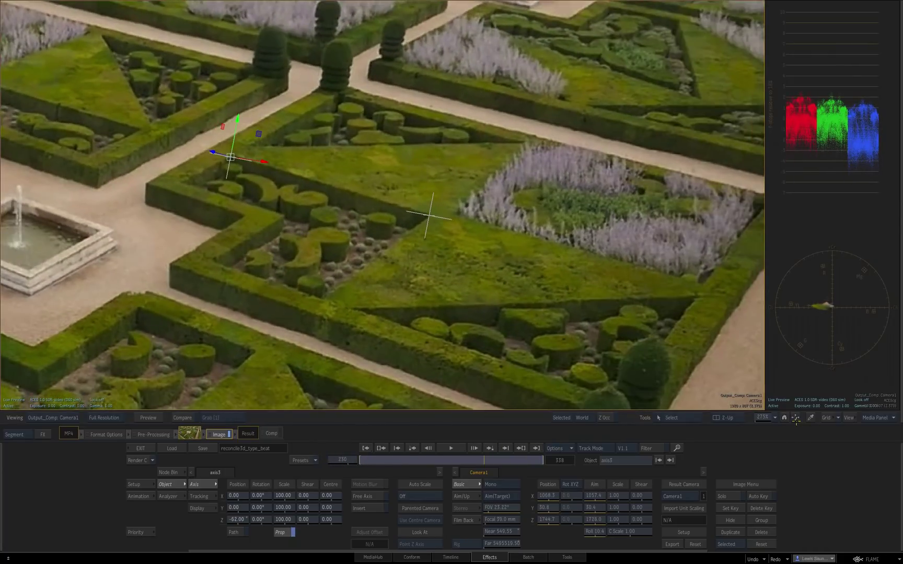
left_click(794, 419)
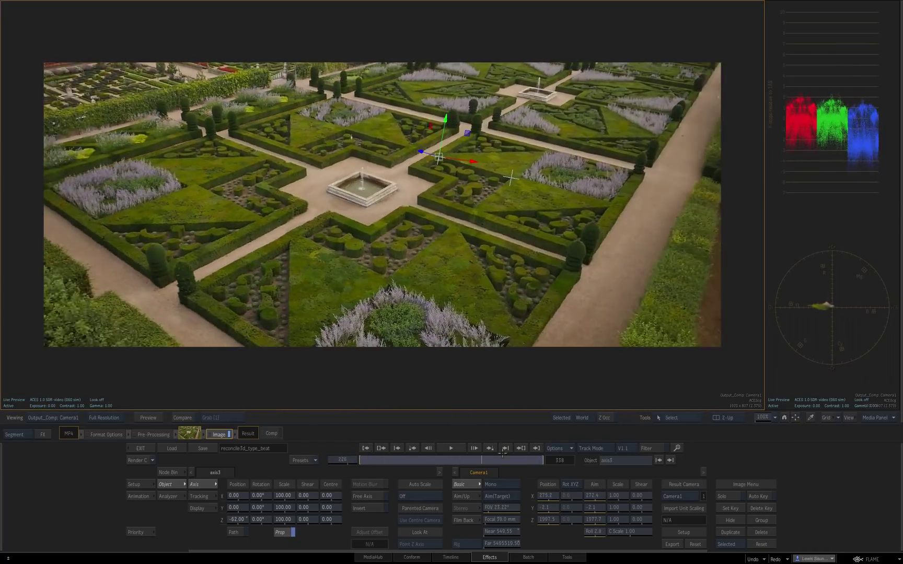
left_click_drag(512, 452, 326, 445)
Step: Delete Camera2 and all the added axes from the schematic, keeping only the original camera tracking setup
key("Escape")
left_click_drag(492, 113, 286, 322)
left_click_drag(293, 186, 297, 560)
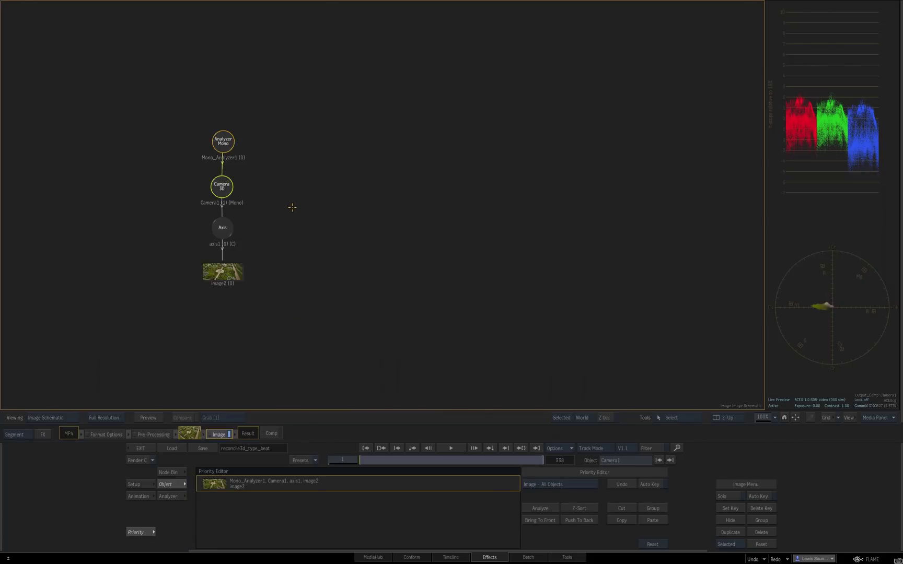
Step: Add an axis at frame 338 and place it over the hedges beside the fountain in the result view
left_click(221, 180)
key("Escape")
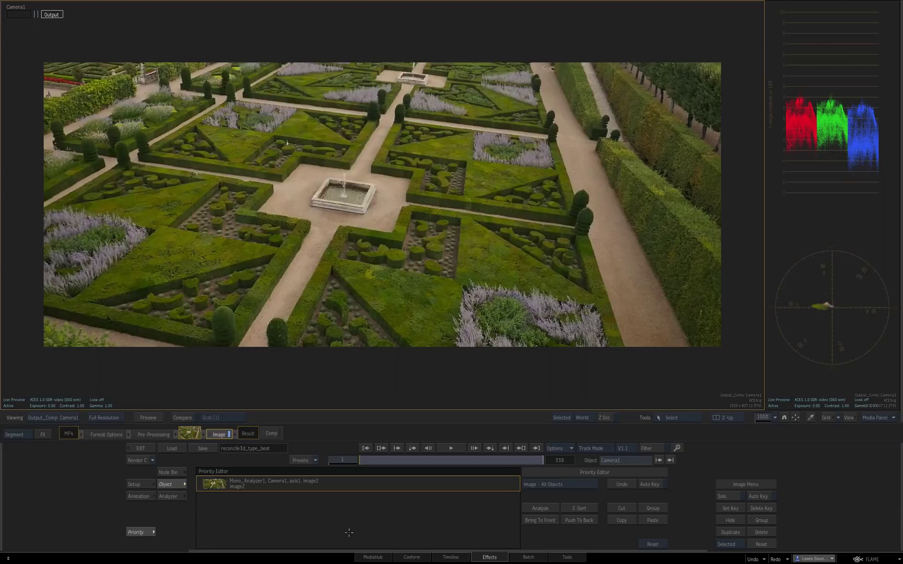
mouse_move(293, 551)
left_click_drag(526, 457, 587, 454)
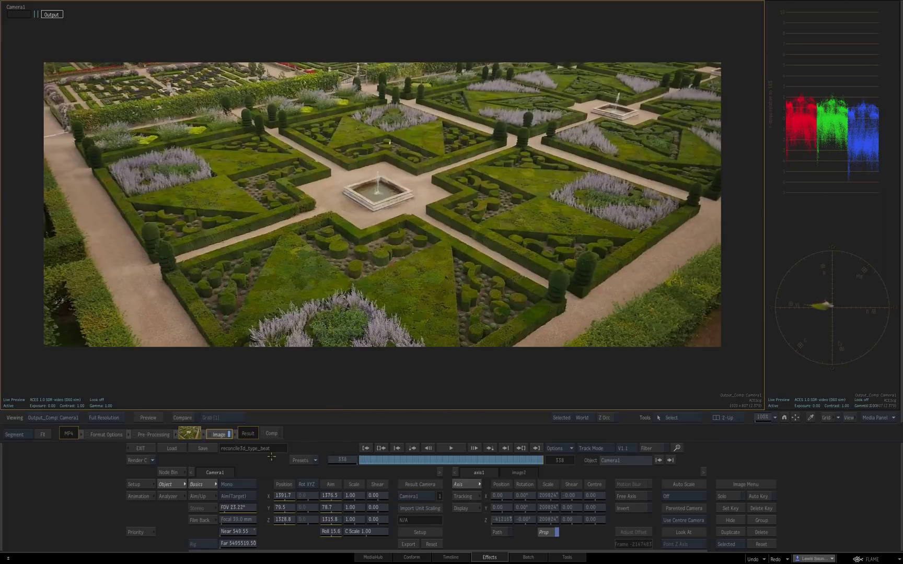
left_click(168, 472)
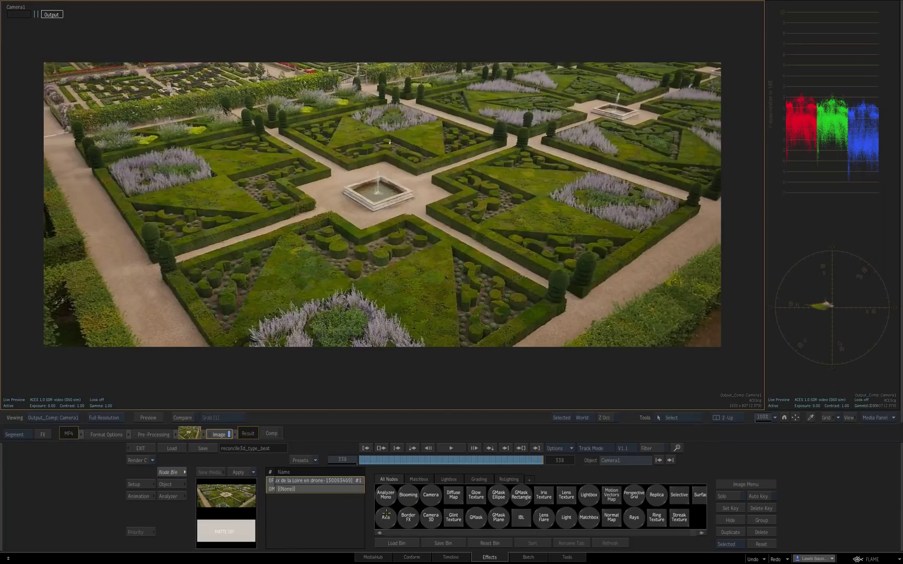
left_click_drag(386, 514, 478, 222)
left_click_drag(490, 260, 380, 268)
left_click_drag(379, 268, 445, 239)
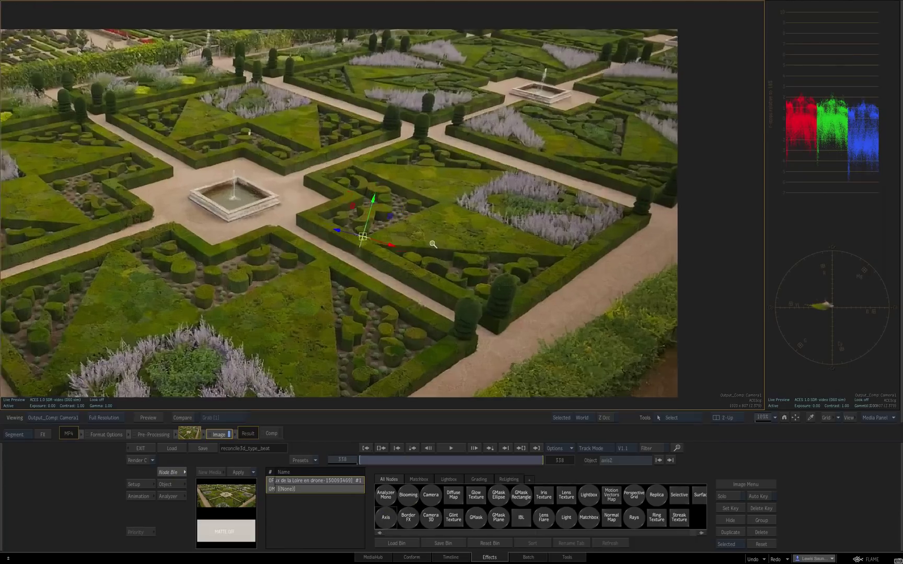
scroll(446, 238, "up", 5)
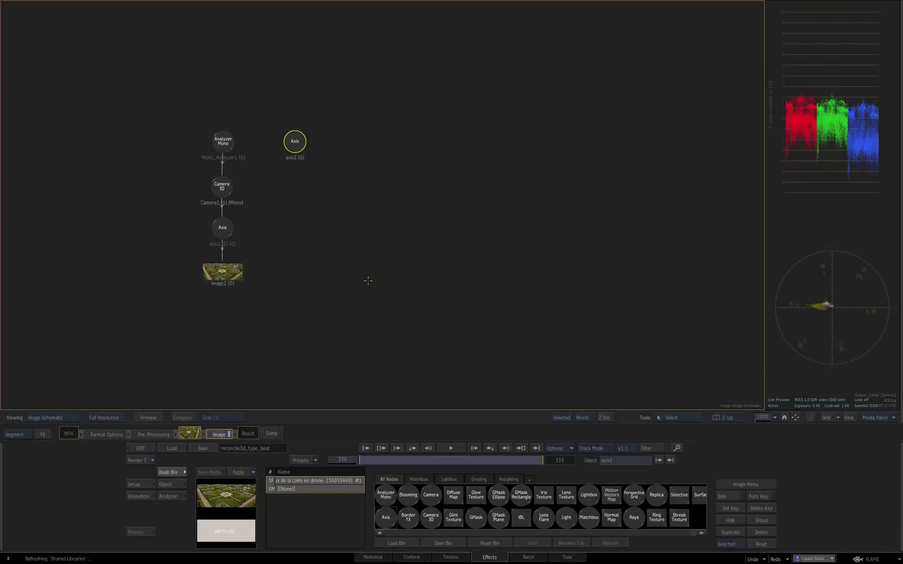
Step: Duplicate Camera1, arrange the duplicate next to the new axis, and apply Keep to its animation at frame 338
key("F4")
left_click(221, 188)
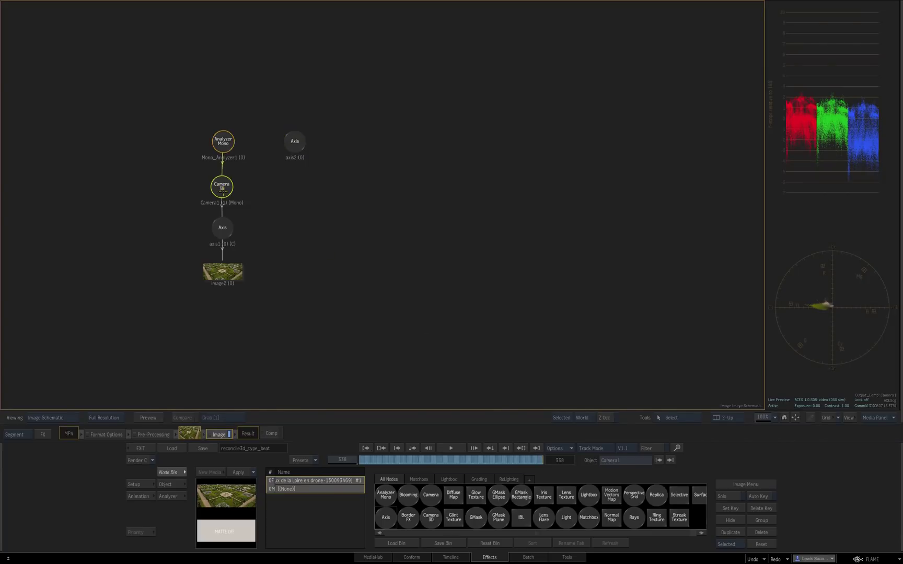
key("ctrl+d")
left_click_drag(270, 166, 278, 187)
left_click_drag(294, 141, 365, 184)
left_click(283, 190)
left_click(139, 496)
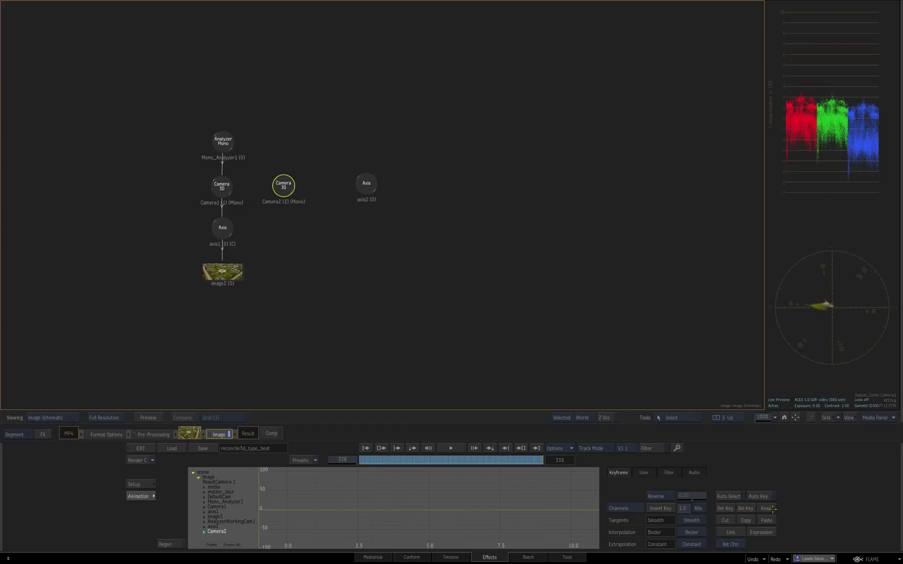
Step: Link axis2 to Camera2 with a Look At connection and return to the available nodes
left_click(365, 183)
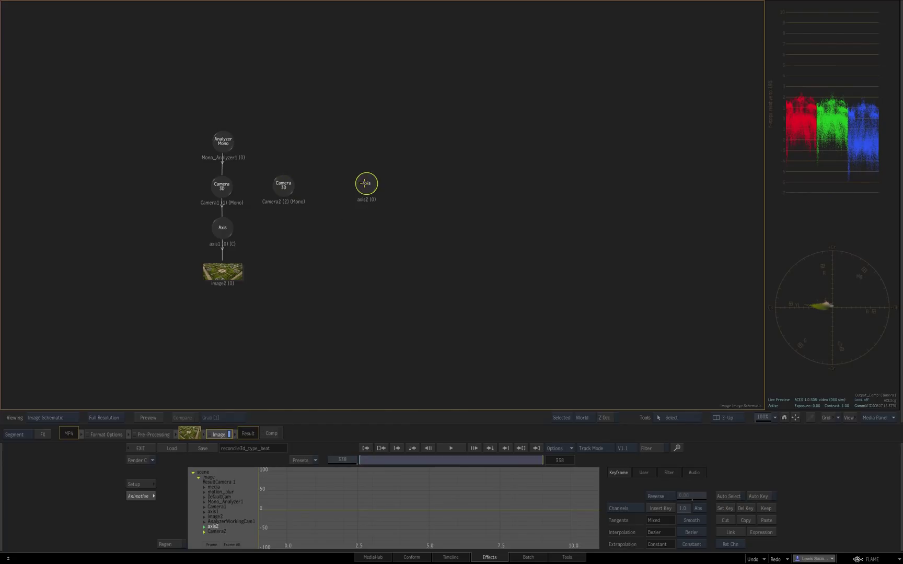
left_click_drag(364, 181, 361, 183)
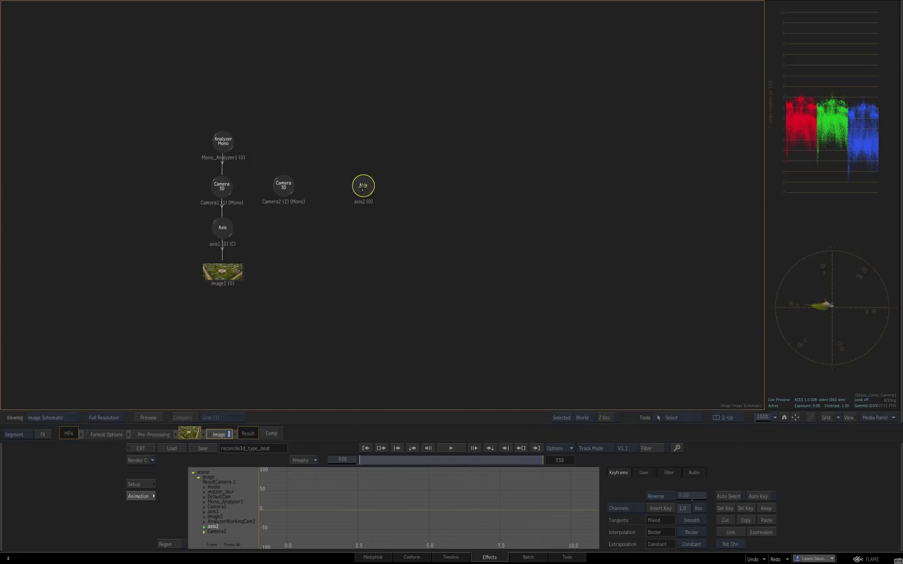
left_click_drag(363, 185, 283, 186)
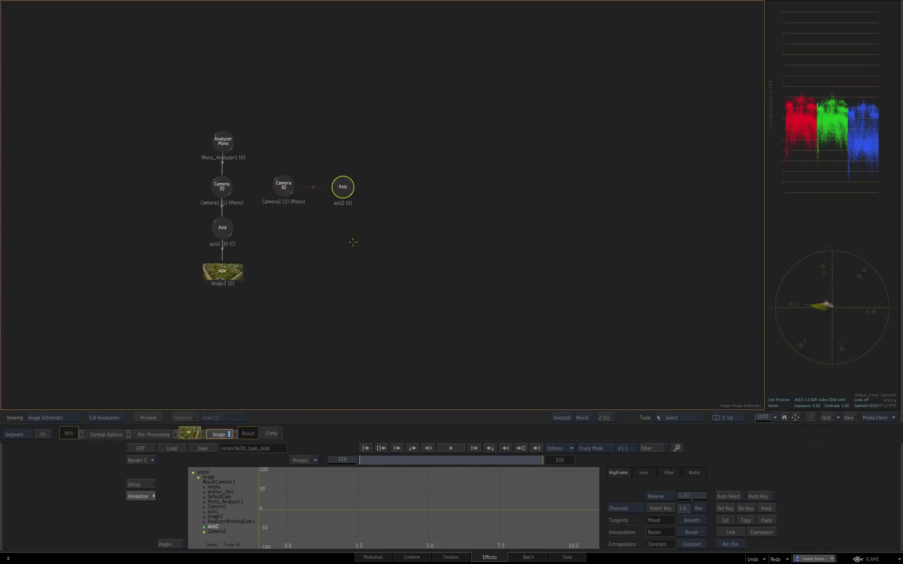
left_click(154, 499)
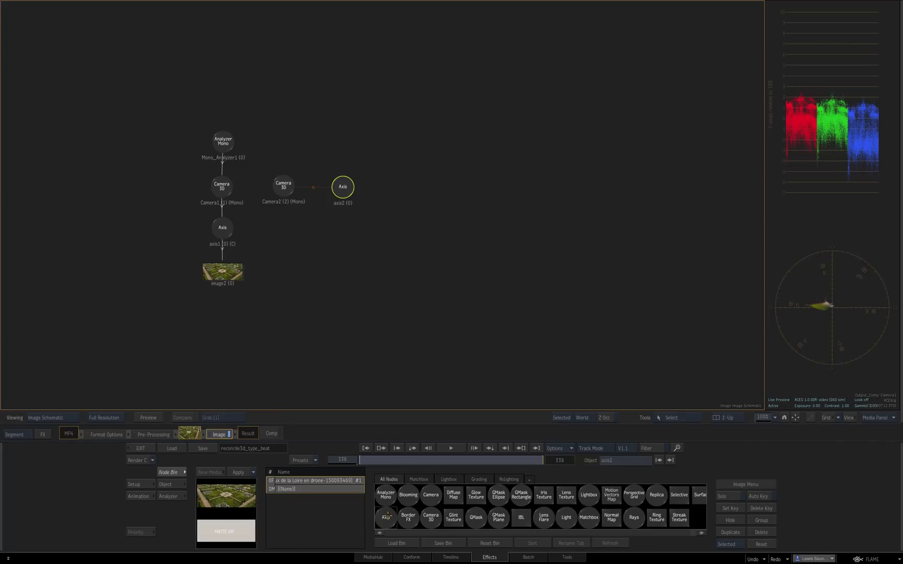
Step: Add a child axis under axis2 and, at an earlier frame, set its Z position to 181 so it sits on the hedge
left_click_drag(386, 516, 341, 229)
key("F4")
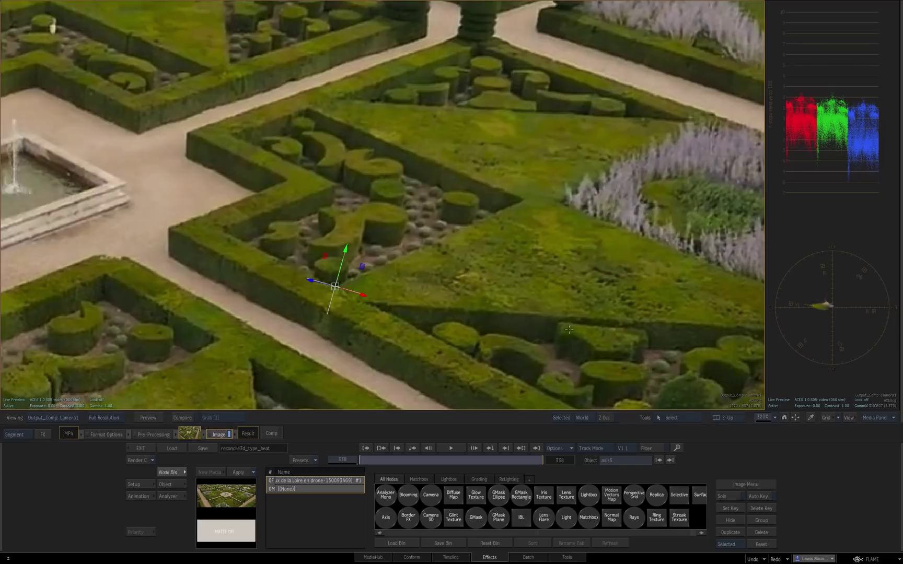
left_click_drag(546, 459, 306, 480)
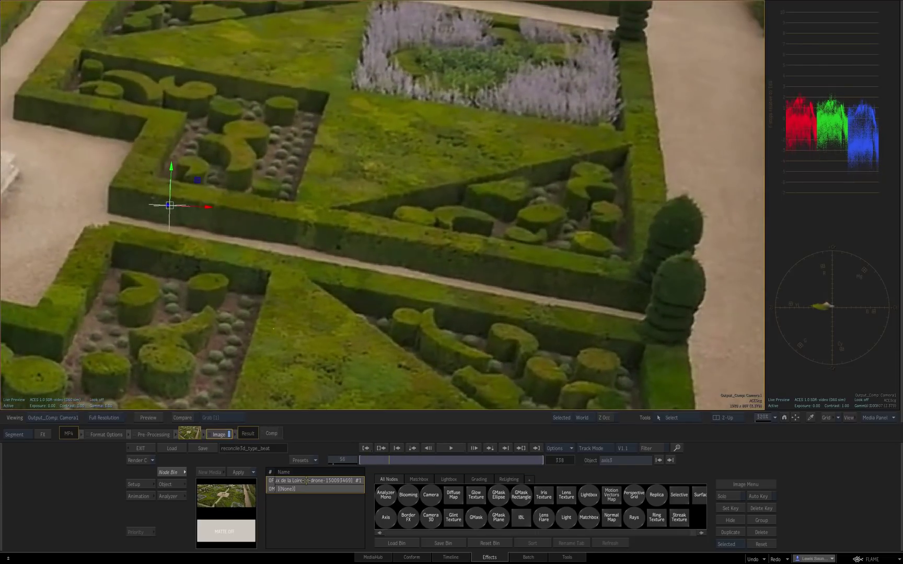
left_click(176, 486)
left_click_drag(242, 519, 304, 513)
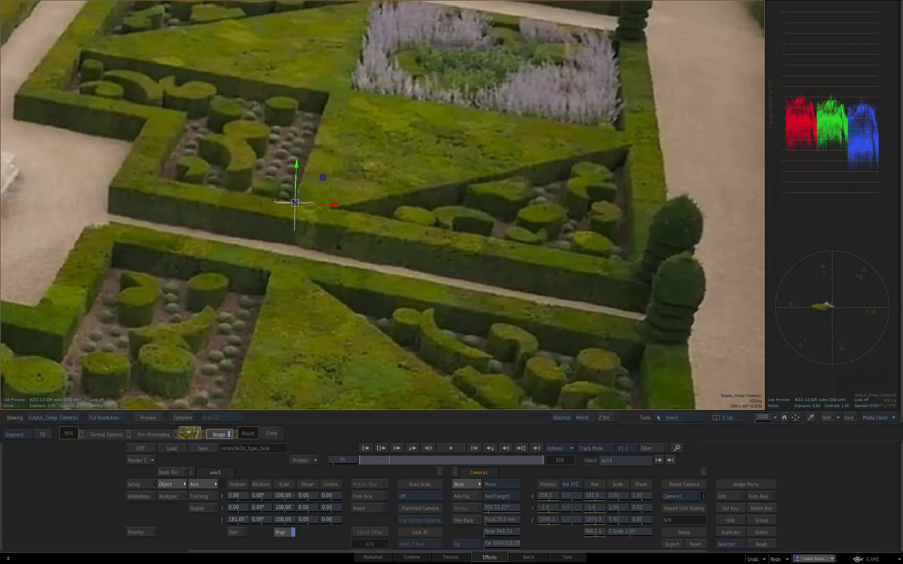
left_click(784, 418)
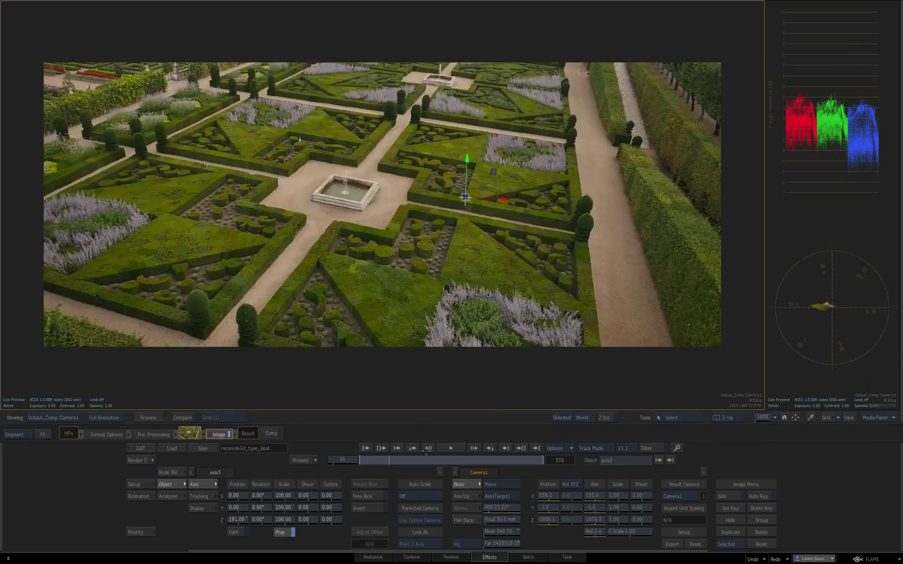
mouse_move(384, 459)
left_mouse_down()
mouse_move(360, 460)
mouse_move(539, 460)
mouse_move(377, 460)
left_mouse_up()
left_click(450, 447)
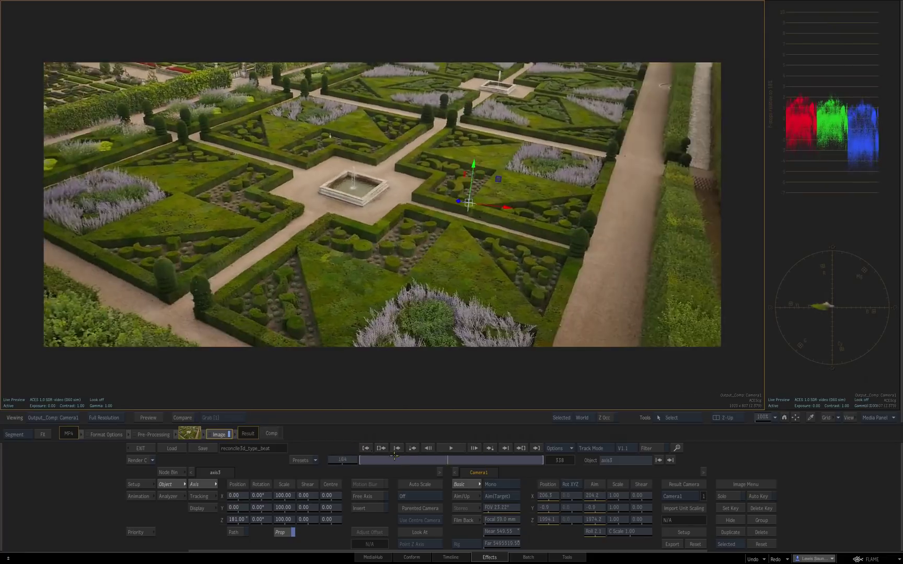
Step: Add a separate axis at frame 338 and place it on the hedge near the path beside the fountain
key("F4")
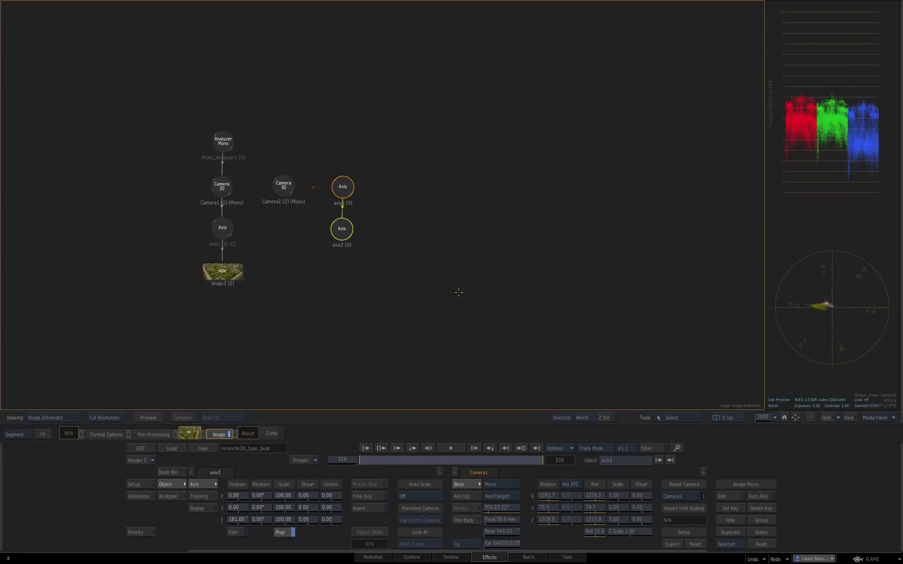
left_click(171, 472)
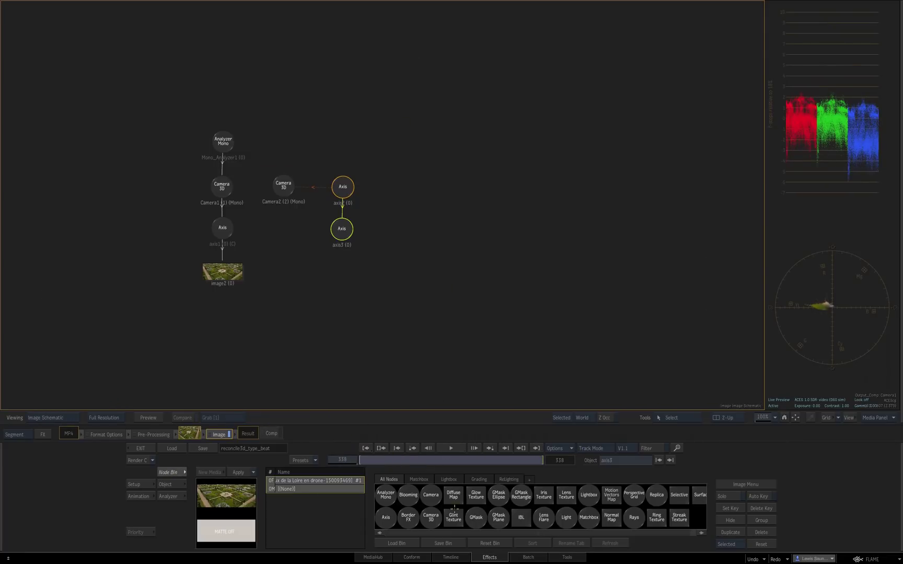
key("F1")
left_click(385, 517)
scroll(569, 164, "up", 5)
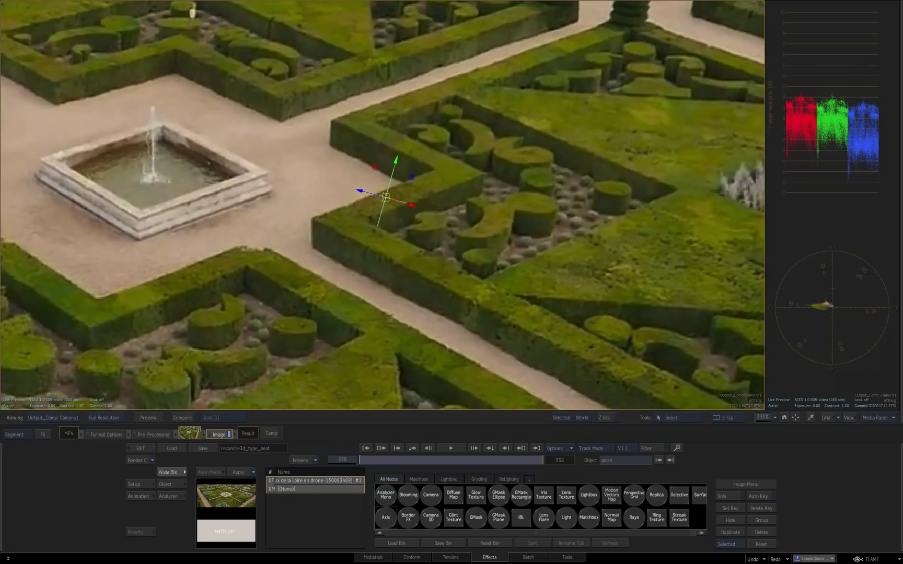
left_click_drag(365, 221, 365, 222)
Step: Link axis4 to Camera2 with a Look At connection and attach a new child axis beneath axis4
key("F4")
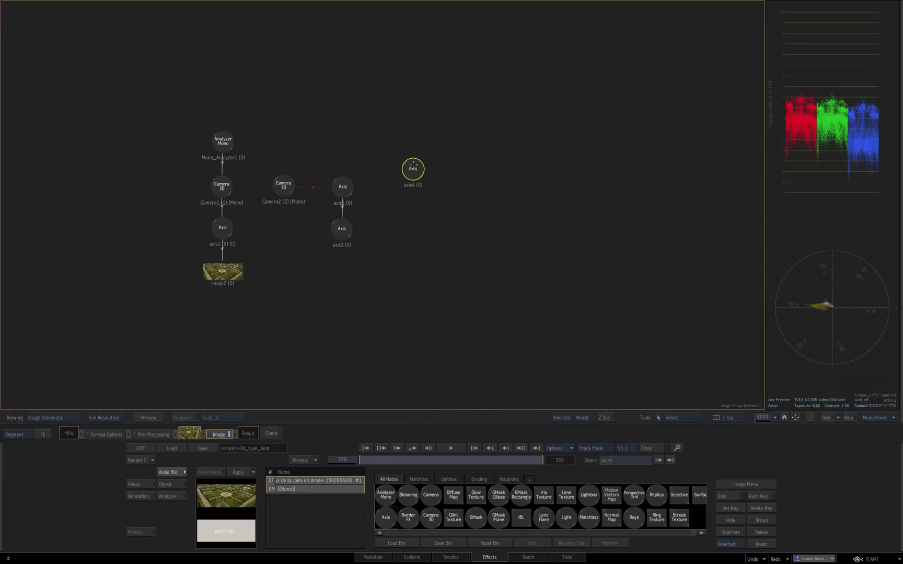
left_click_drag(414, 167, 284, 186)
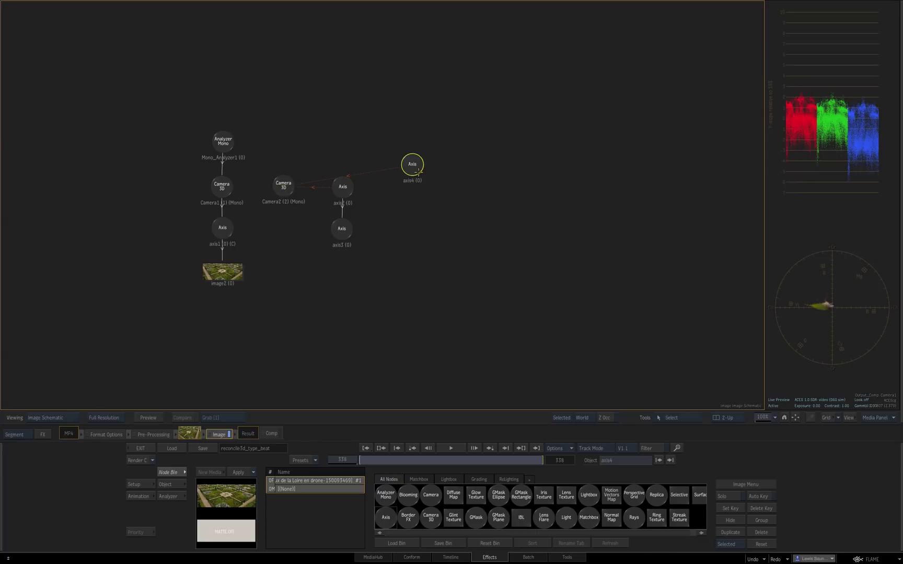
left_click_drag(387, 523, 415, 220)
Step: Set axis5's Z position to 93 at an earlier frame and check it alongside axis3 over the shot
mouse_move(407, 463)
left_mouse_down()
mouse_move(422, 461)
mouse_move(397, 462)
left_mouse_up()
left_click(423, 353)
left_click(414, 219)
key("F4")
left_click_drag(241, 519, 277, 520)
key("F4")
left_click_drag(451, 205, 446, 220)
key("F4")
left_click(794, 418)
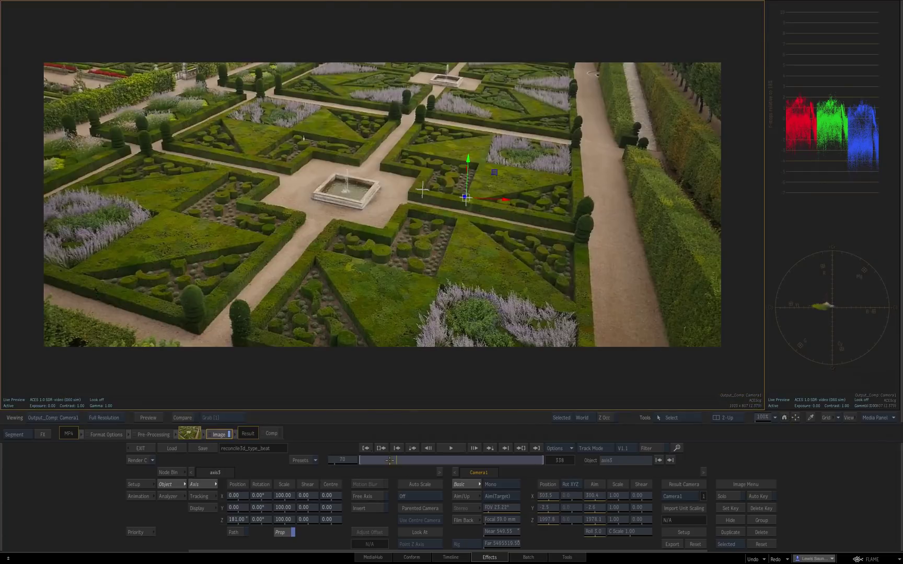
left_click_drag(391, 460, 503, 458)
Step: Rearrange Camera2, axis4 and axis5 in the schematic so the Look At and parent links are easy to trace
key("Escape")
left_click(316, 190)
left_click_drag(316, 189, 314, 163)
left_click(409, 162)
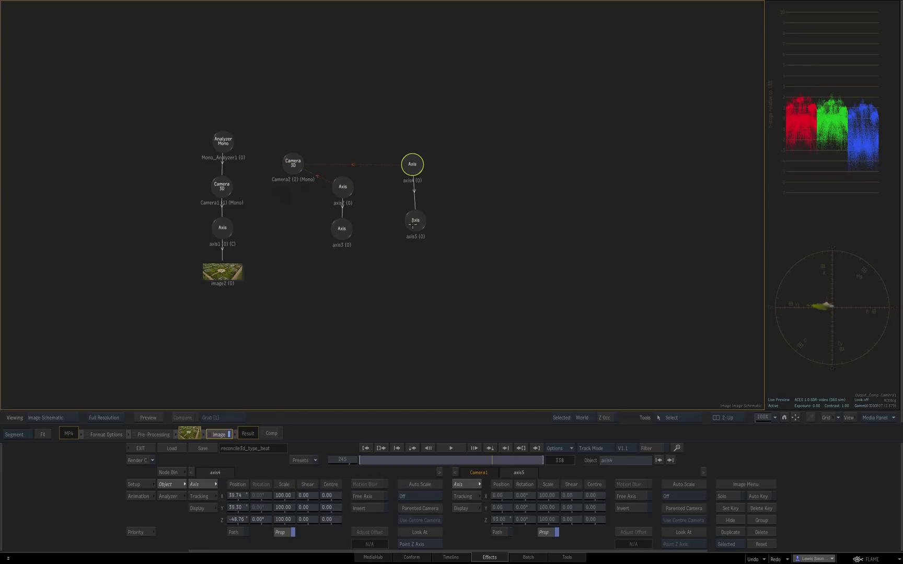
left_click_drag(414, 221, 411, 221)
left_click(410, 168)
left_click_drag(413, 164, 411, 165)
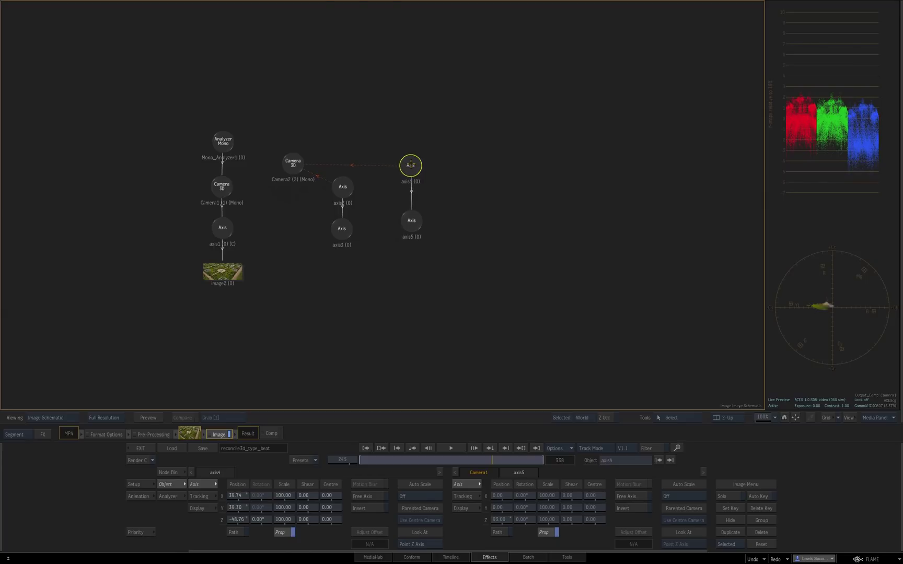
left_click(418, 225)
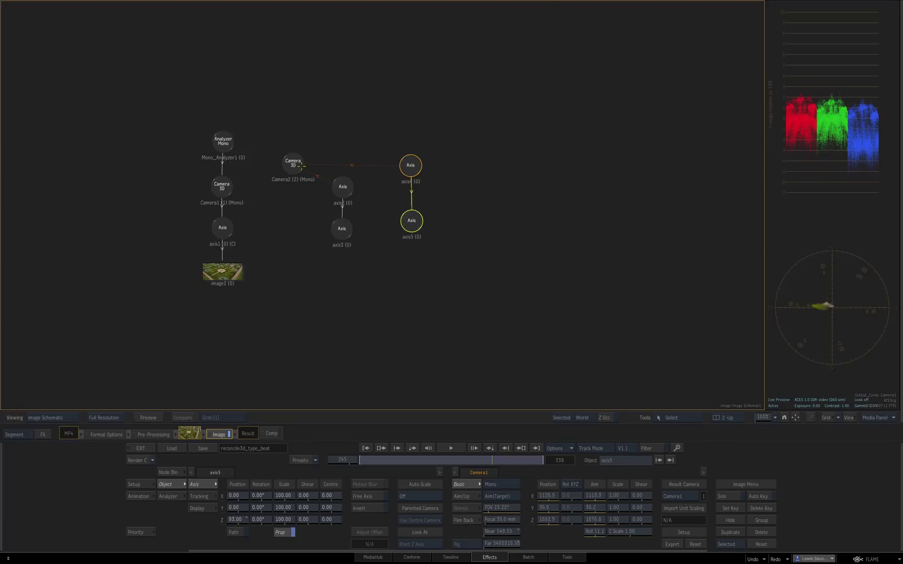
left_click_drag(294, 164, 295, 166)
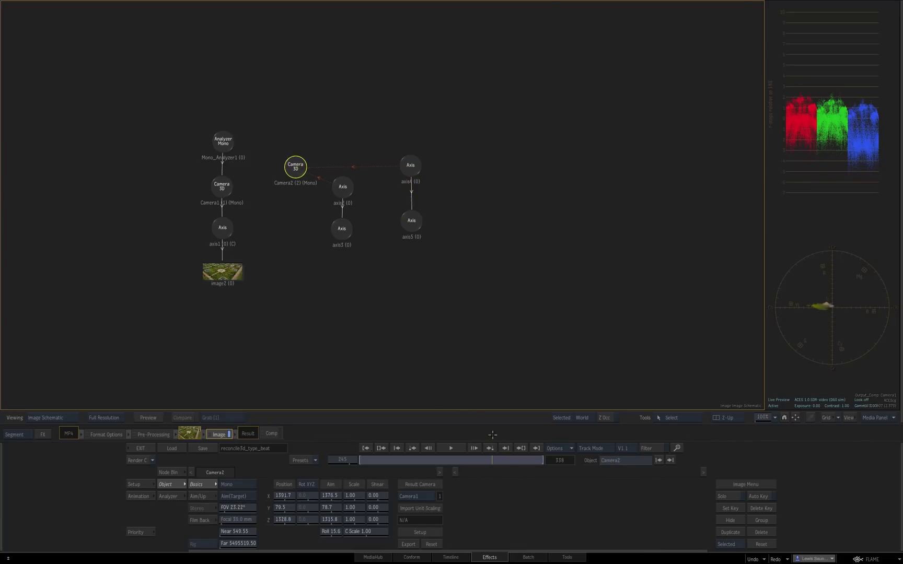
Step: Slide axis5 along its Z axis at frame 338, then fine-tune its Z position to 101 at an earlier frame
left_click(414, 223)
key("F4")
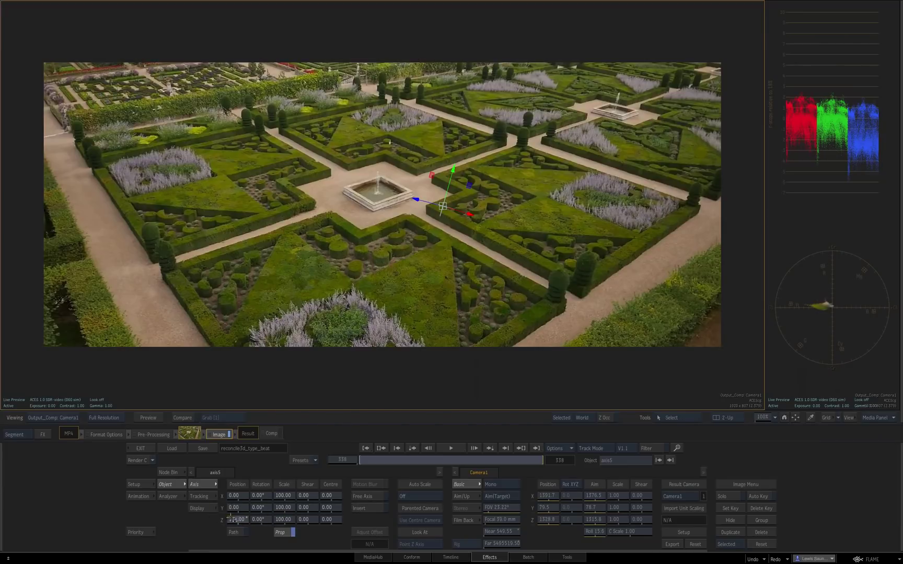
left_click_drag(247, 528, 414, 301)
key("t")
left_click_drag(240, 520, 220, 460)
key("F4")
left_click_drag(540, 461, 408, 461)
left_click_drag(238, 519, 227, 461)
left_click_drag(400, 462, 477, 360)
Step: Review axis3 and Camera1 in the schematic and the result view to check how the placed axes relate to the shot
key("F4")
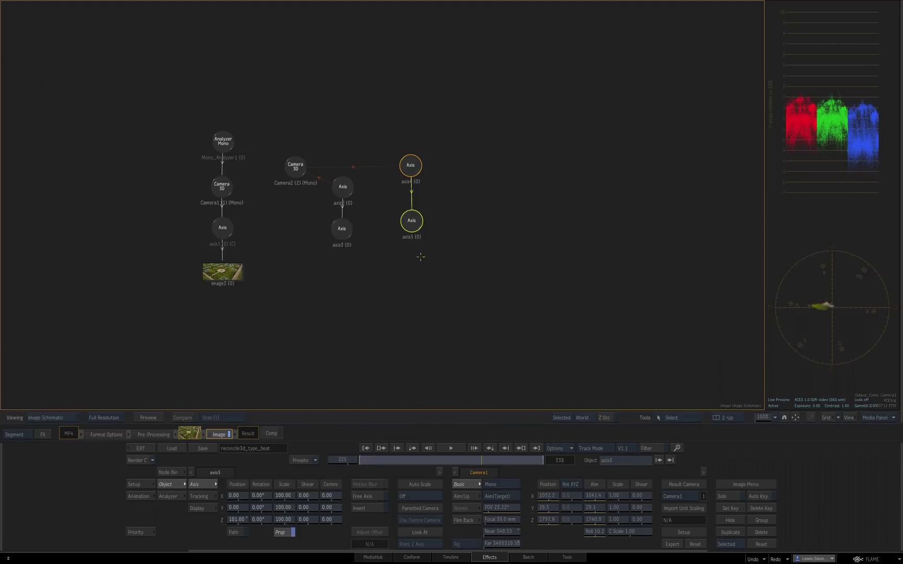
left_click(343, 228)
key("F1")
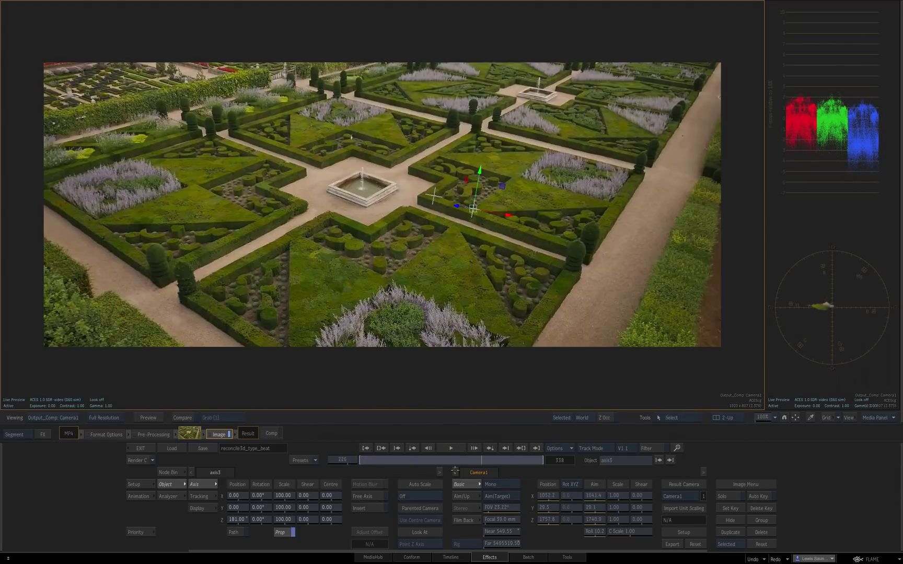
left_click_drag(491, 460, 491, 460)
key("Escape")
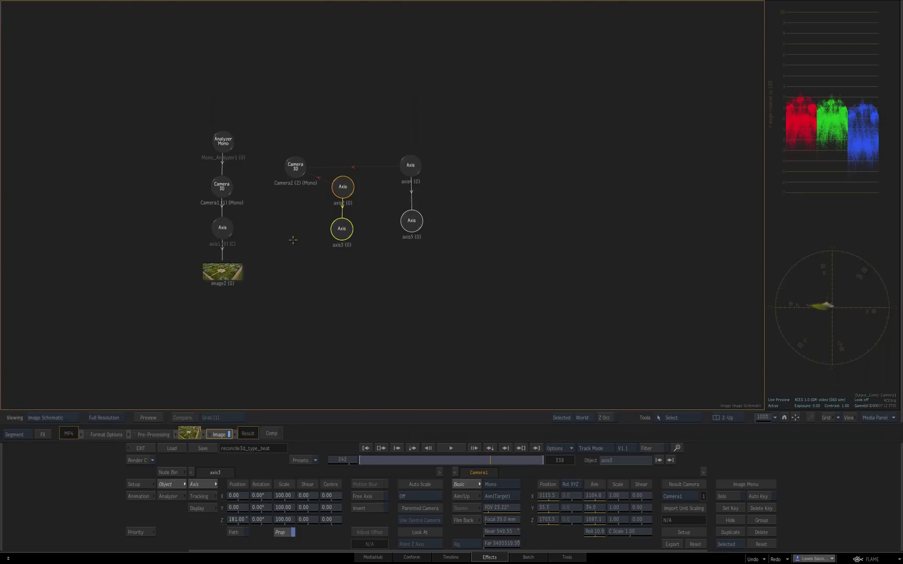
left_click(222, 188)
left_click(222, 187)
key("F1")
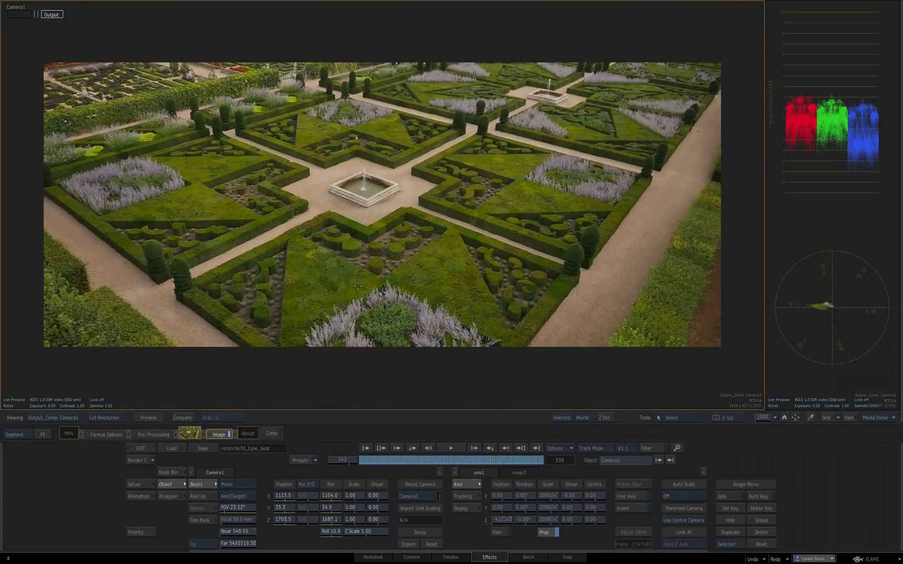
key("F4")
key("F1")
Step: Switch to the Batch setup of the house shot, scrub through it, and reposition the cam2 node in the Action schematic
left_click(537, 558)
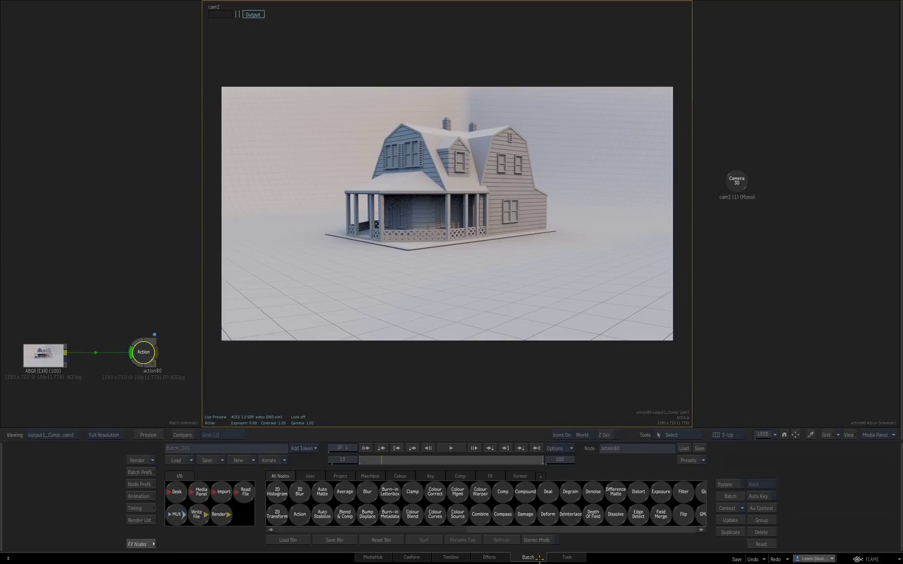
left_click_drag(378, 459, 433, 464)
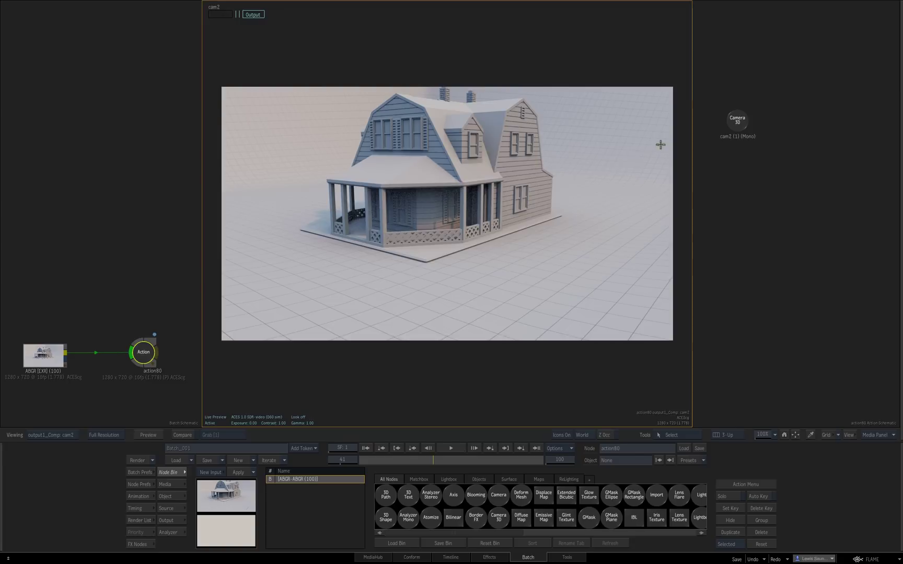
mouse_move(736, 127)
left_mouse_down()
mouse_move(745, 111)
mouse_move(726, 116)
left_mouse_up()
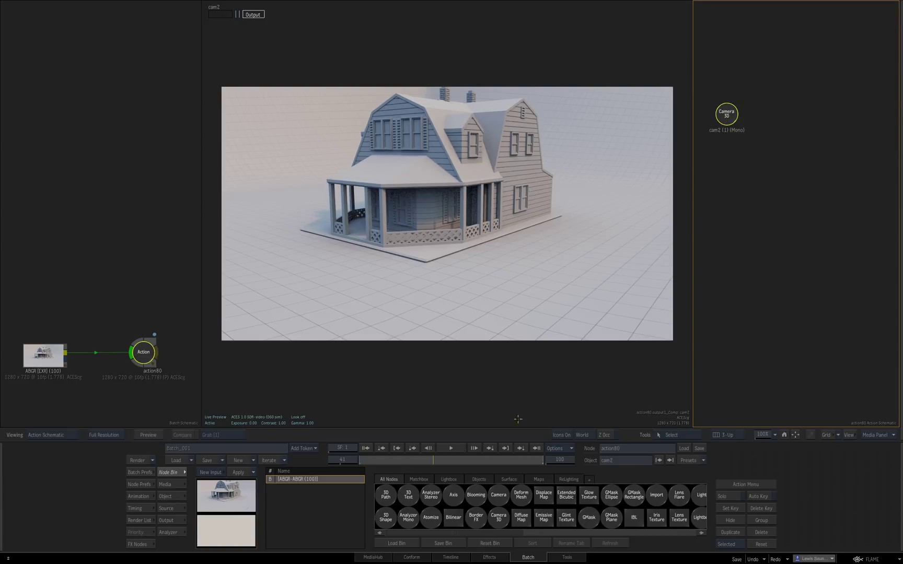
Step: At frame 100, add four axes and place one on each corner of the house's upper window nearest the dormer
left_click_drag(514, 459, 543, 458)
left_click_drag(560, 197, 544, 147)
scroll(544, 148, "up", 2)
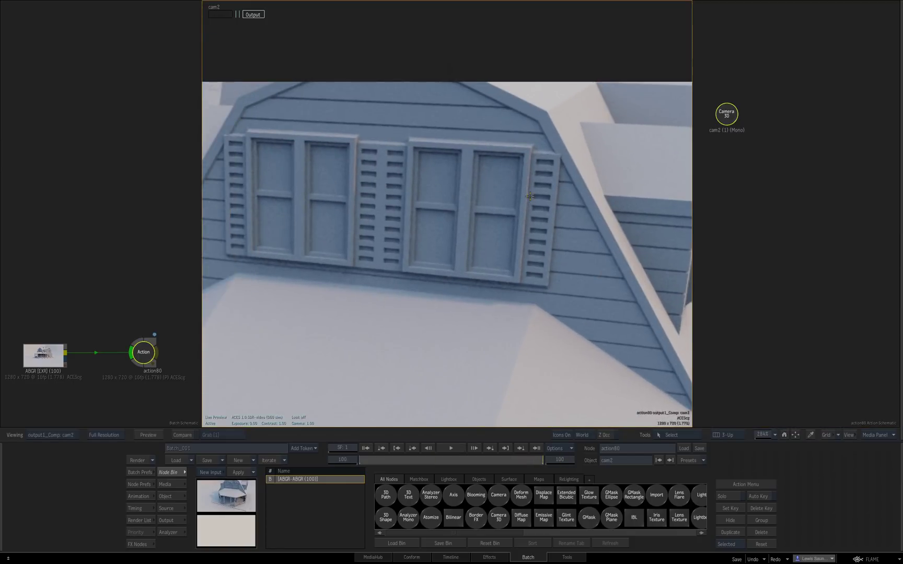
left_click_drag(505, 289, 484, 267)
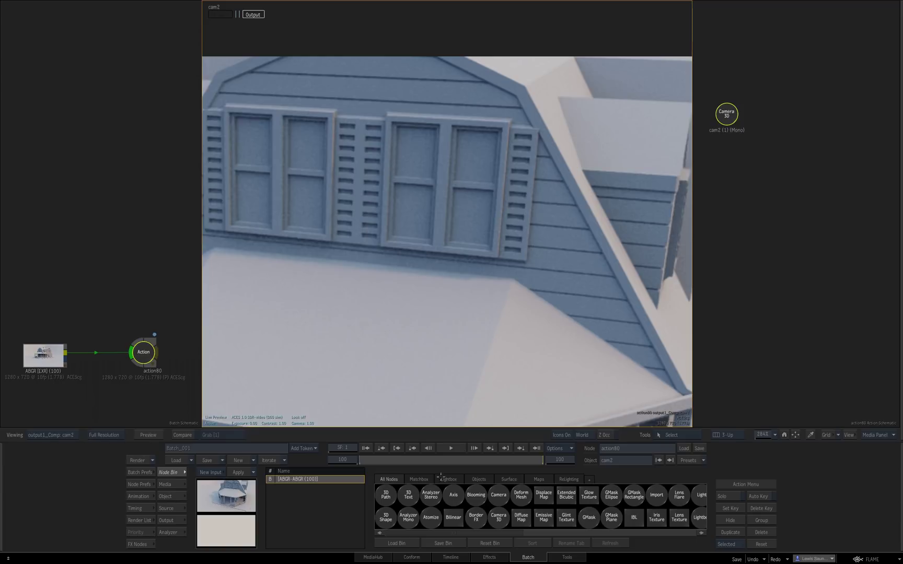
double_click(454, 494)
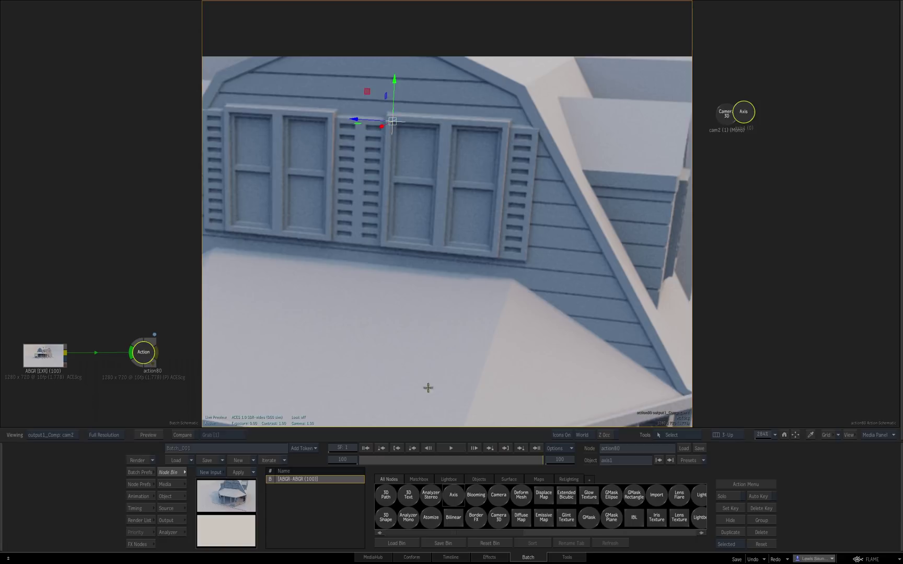
left_click_drag(453, 485, 501, 129)
double_click(450, 494)
left_click_drag(386, 249, 491, 252)
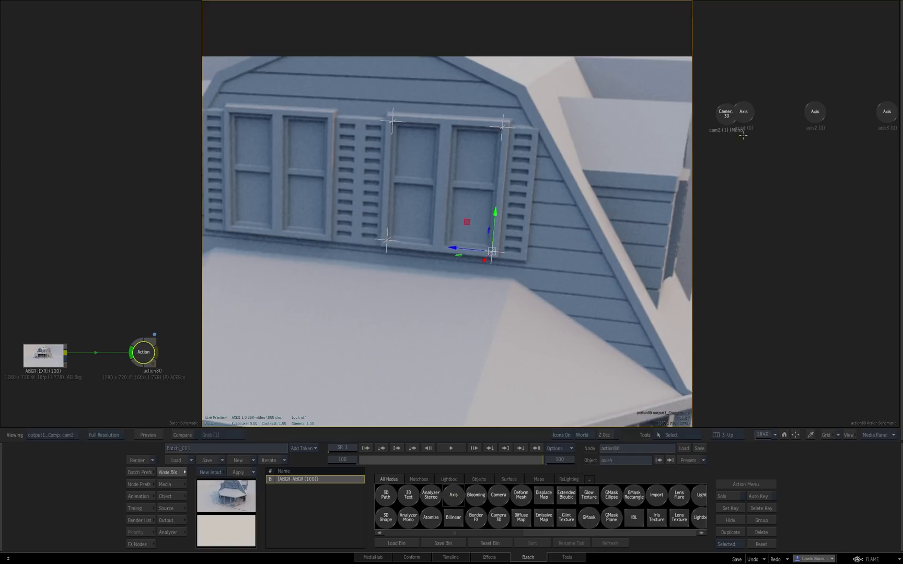
Step: Duplicate cam2, arrange the two cameras above the axes, and freeze the duplicate's animation at frame 100
left_click_drag(723, 111, 805, 71)
key("c")
left_click(151, 498)
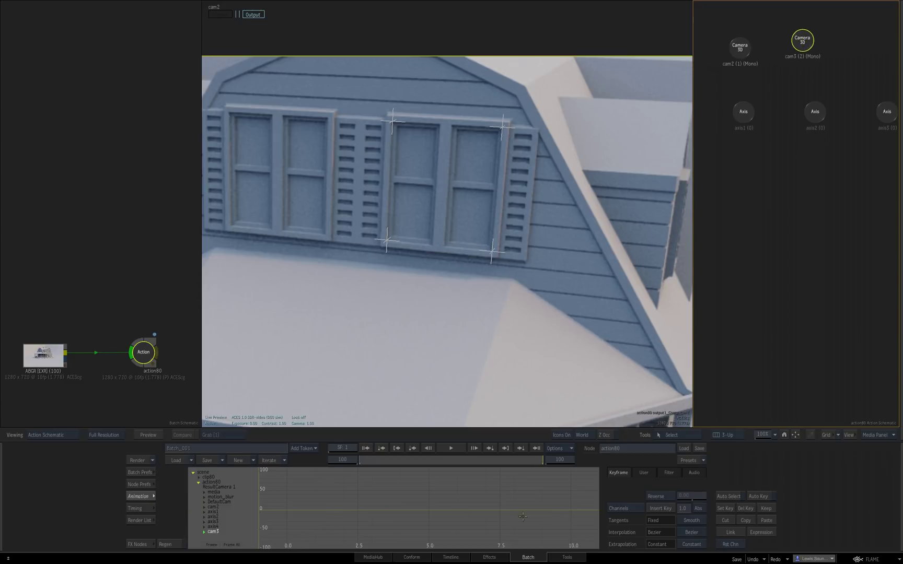
left_click(723, 509)
Step: Link axis1, axis2, axis3 and axis4 to cam3 with Look At connections
left_click_drag(738, 111, 802, 41)
left_click_drag(815, 111, 803, 44)
left_click_drag(886, 114, 804, 45)
left_click_drag(876, 88, 785, 90)
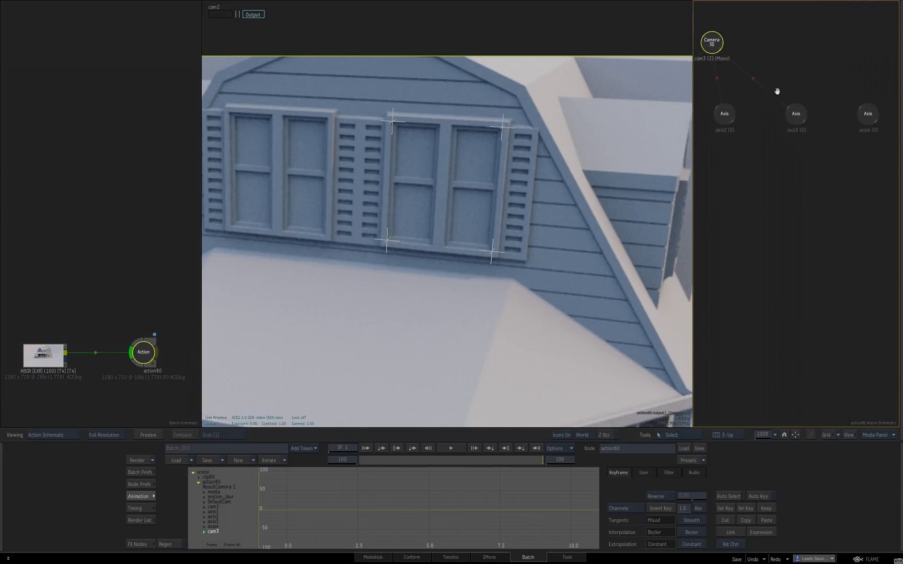
left_click_drag(844, 104, 711, 43)
left_click_drag(739, 95, 787, 100)
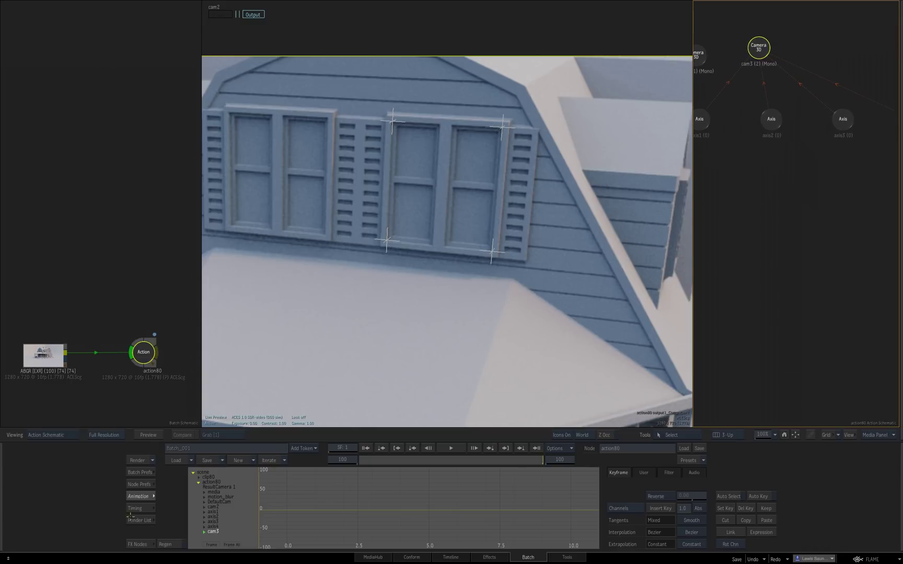
Step: Add a child axis beneath each of the four window-corner axes in the Action schematic
left_click(138, 497)
left_click(453, 495)
left_click_drag(728, 188, 720, 180)
key("a")
left_click_drag(774, 160, 776, 183)
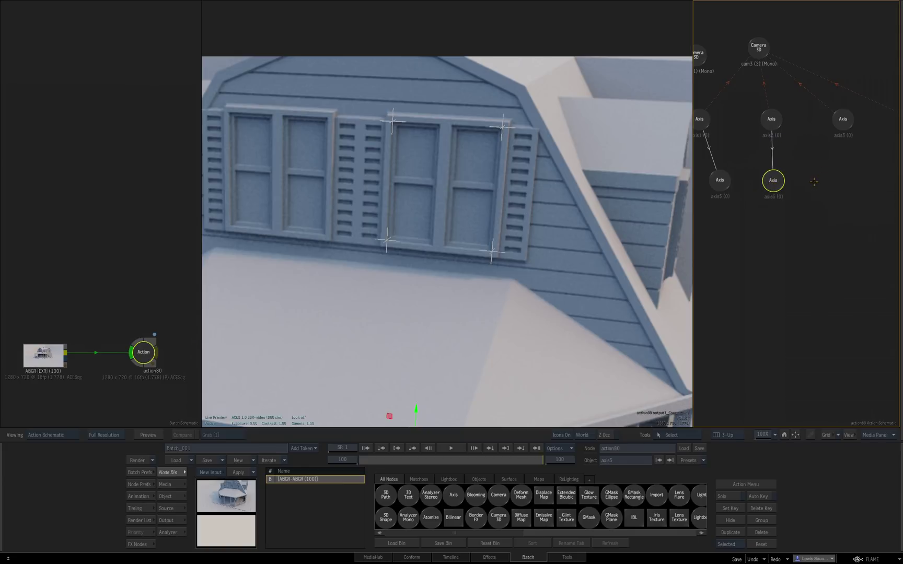
key("ctrl+d")
left_click_drag(829, 166, 770, 178)
key("ctrl+d")
left_click_drag(824, 162, 844, 196)
left_click_drag(696, 173, 837, 170)
Step: At an earlier frame, set axis5's Z position to 664 to bring it onto the window's corner
left_click(787, 176)
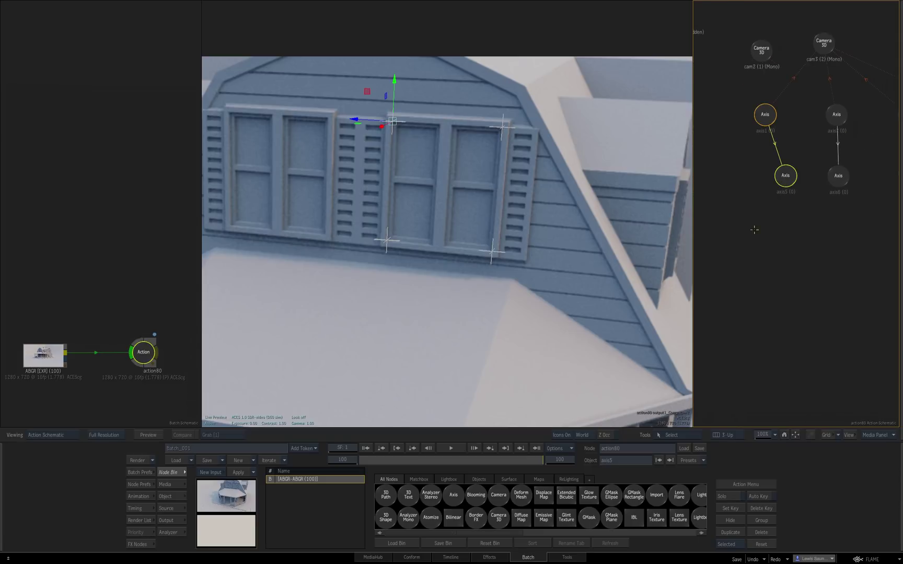
left_click(169, 496)
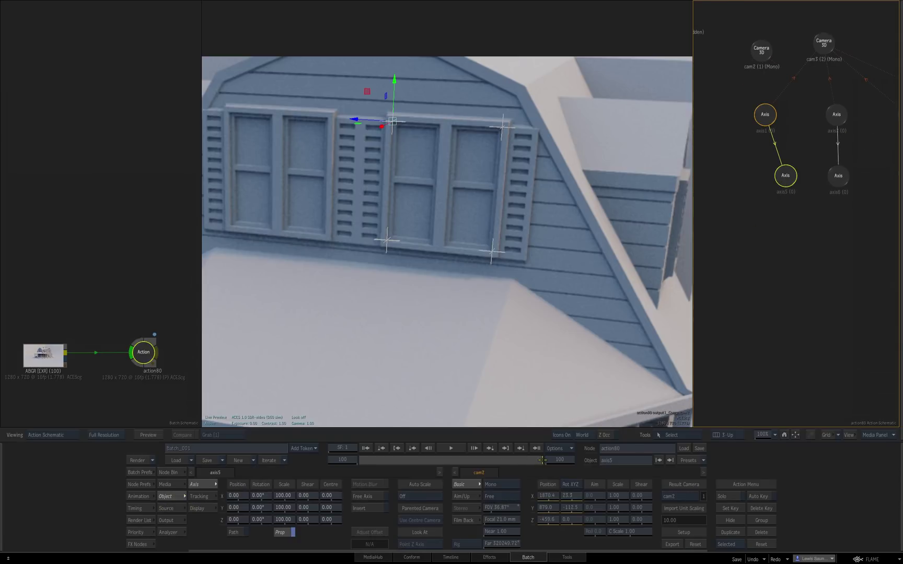
left_click_drag(542, 460, 477, 461)
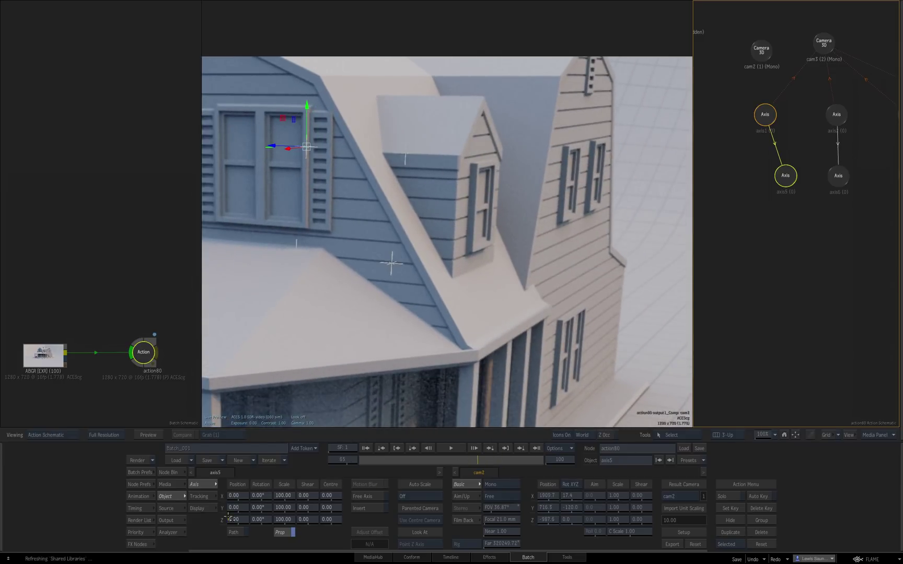
left_click_drag(242, 523, 428, 506)
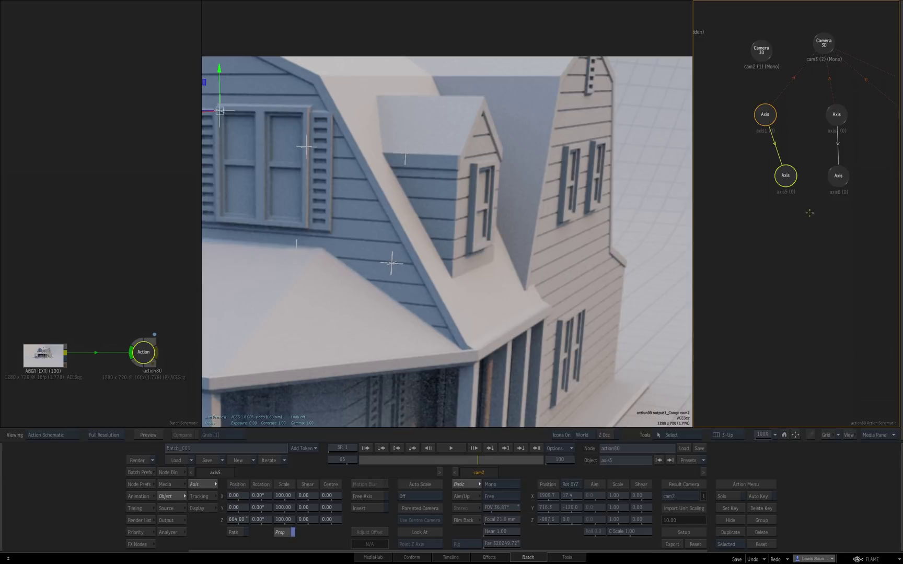
Step: Set axis6's Z position to 726 and adjust the Z positions of axis7 and axis8 to bring them onto their window corners
left_click(834, 177)
left_click_drag(241, 519, 460, 506)
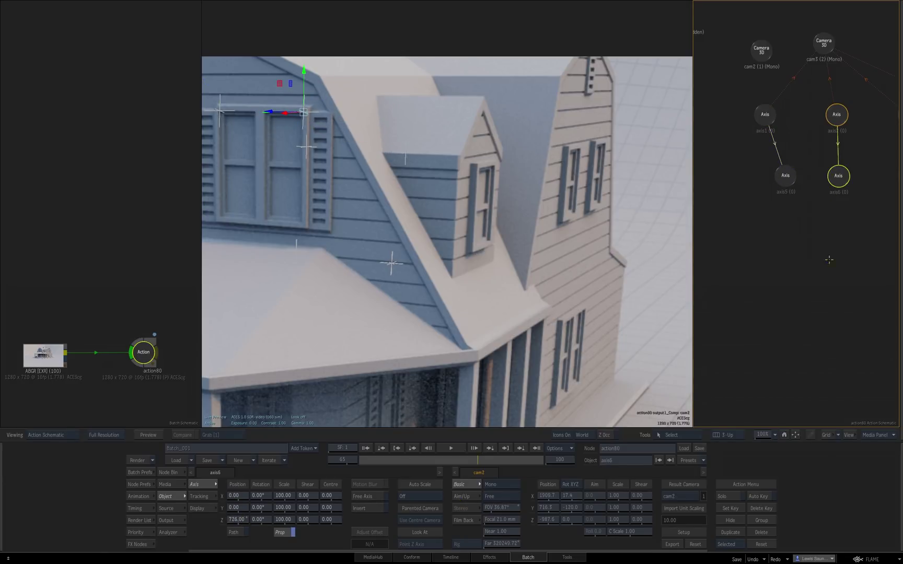
left_click_drag(830, 225, 754, 221)
left_click(824, 176)
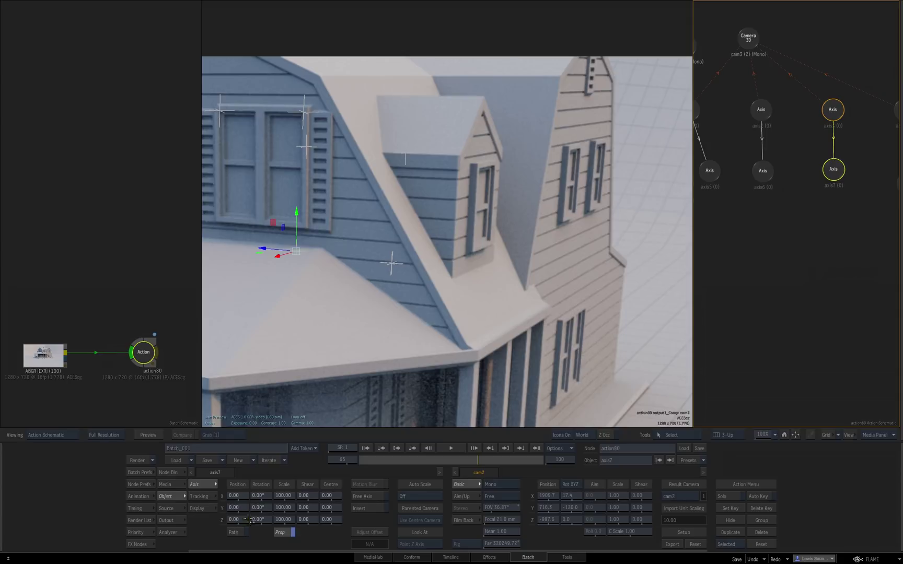
left_click_drag(249, 520, 406, 520)
left_click_drag(886, 204, 768, 211)
left_click(788, 190)
left_click_drag(238, 520, 492, 477)
Step: Show icons for selected objects only and scrub through the full house shot
left_click(567, 434)
left_click(567, 423)
left_click(575, 402)
left_click(785, 435)
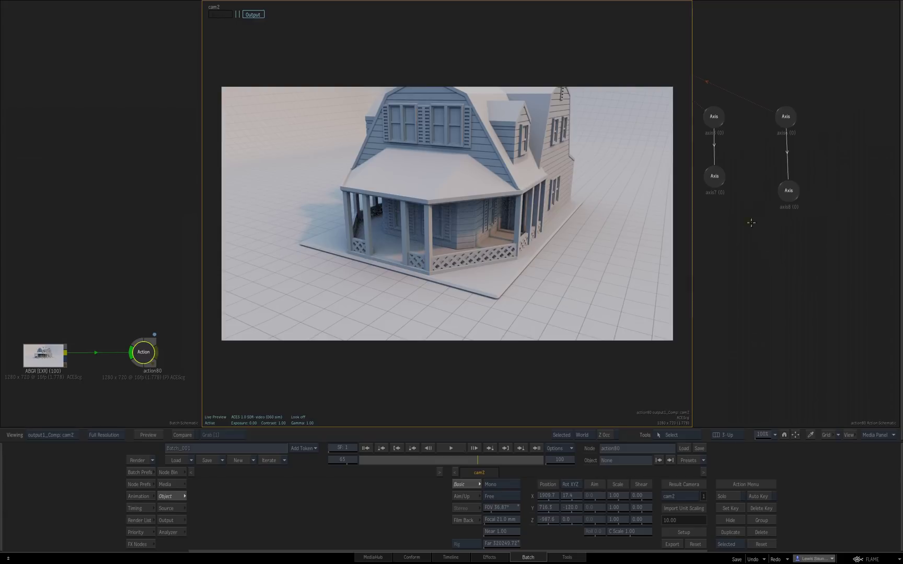
left_click_drag(782, 226, 738, 226)
left_click_drag(738, 226, 763, 247)
left_click_drag(400, 464, 543, 461)
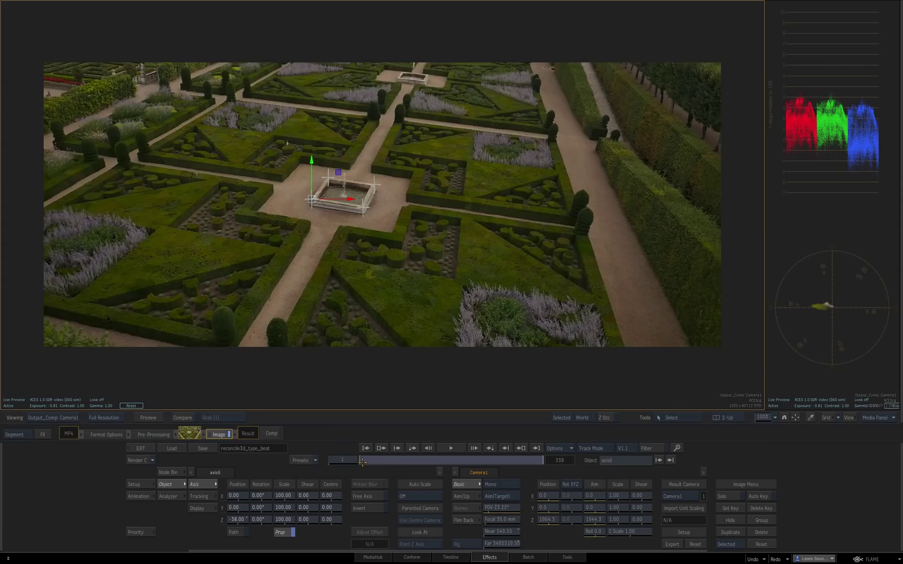
Step: Scrub through the garden shot to examine how the four axes follow the fountain's corners
mouse_move(386, 460)
left_mouse_down()
mouse_move(572, 452)
mouse_move(336, 474)
mouse_move(547, 460)
mouse_move(409, 461)
mouse_move(420, 461)
left_mouse_up()
left_click_drag(413, 266, 528, 318)
left_click_drag(403, 458, 445, 458)
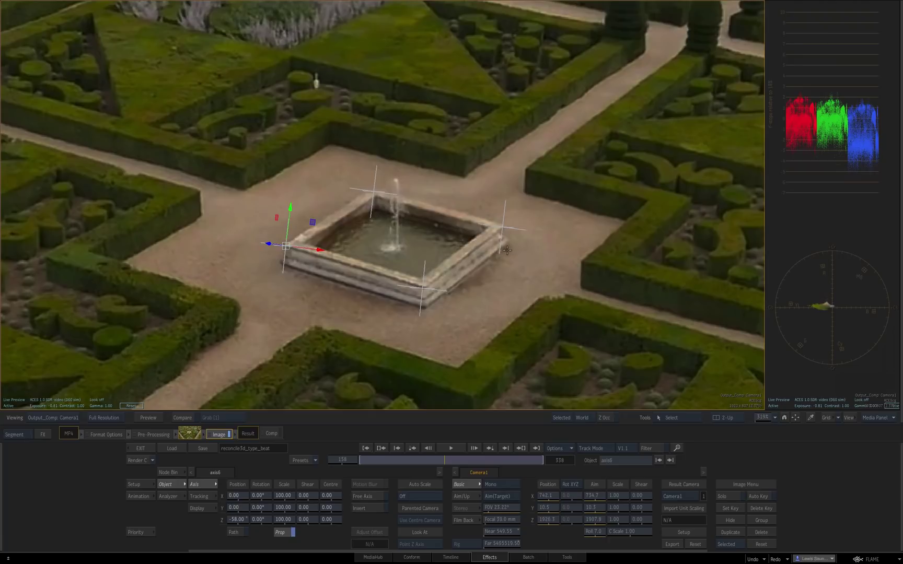
Step: Load the saved locator action into the Image schematic and connect axis6, axis7, axis8 and axis9 to its Point Locators node
key("F4")
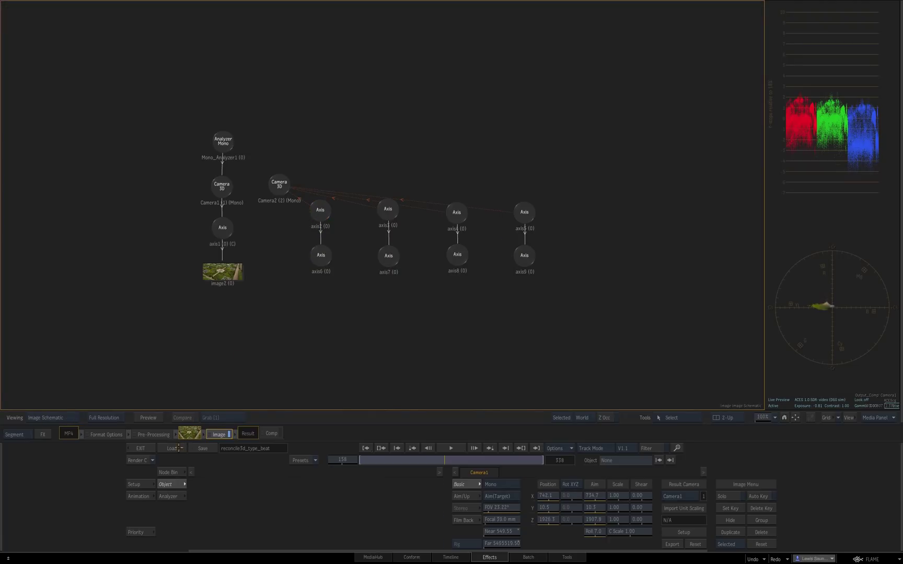
left_click(172, 449)
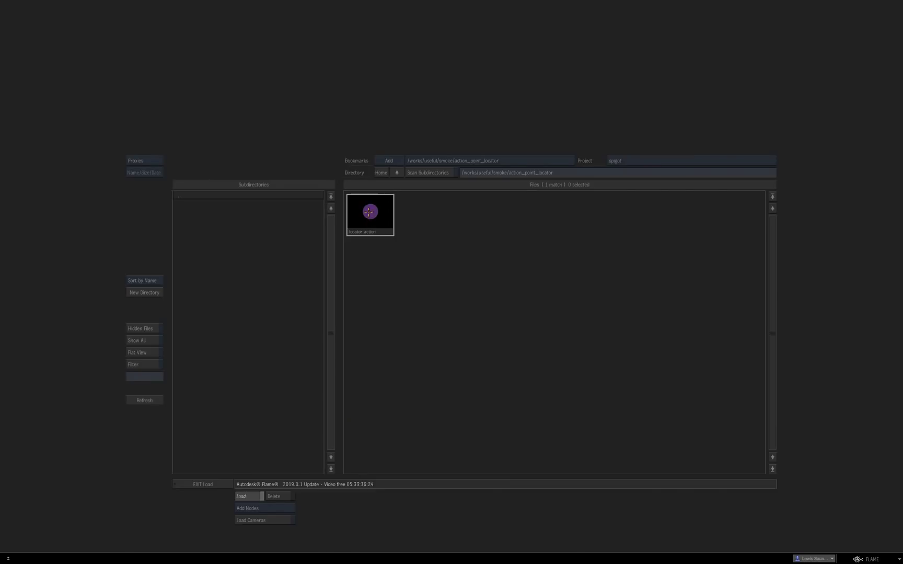
left_click(358, 232)
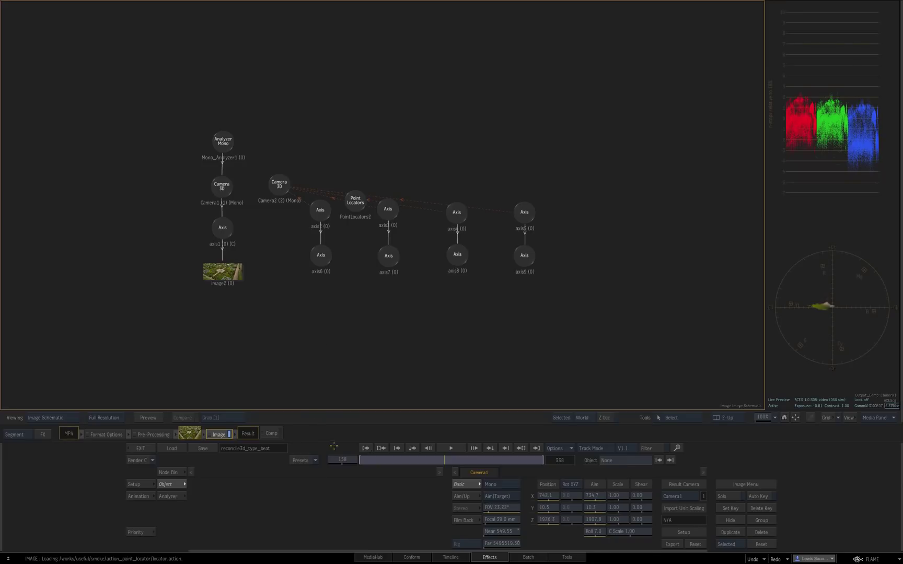
left_click_drag(354, 199, 401, 302)
Step: Scrub through the Camera1 output to examine the point locators on the fountain's corners
key("F4")
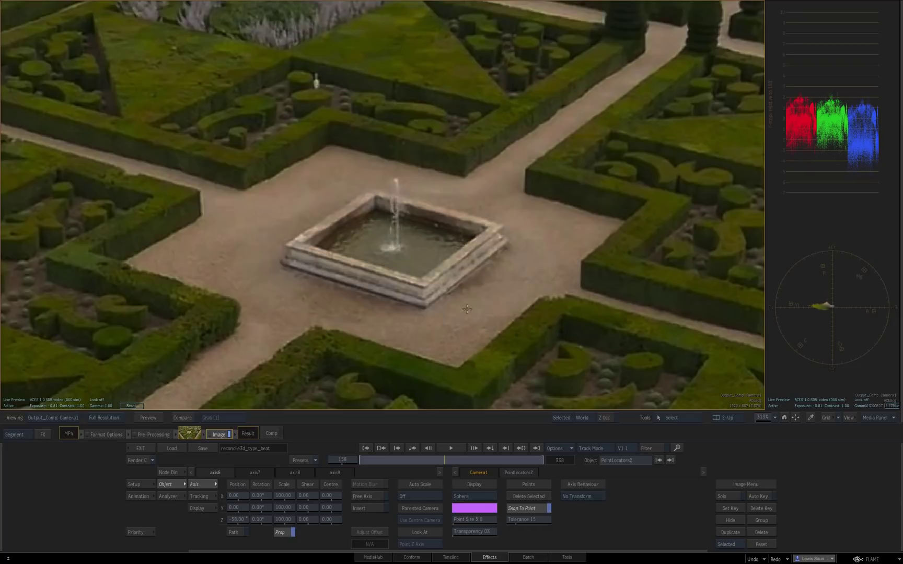
key("F3")
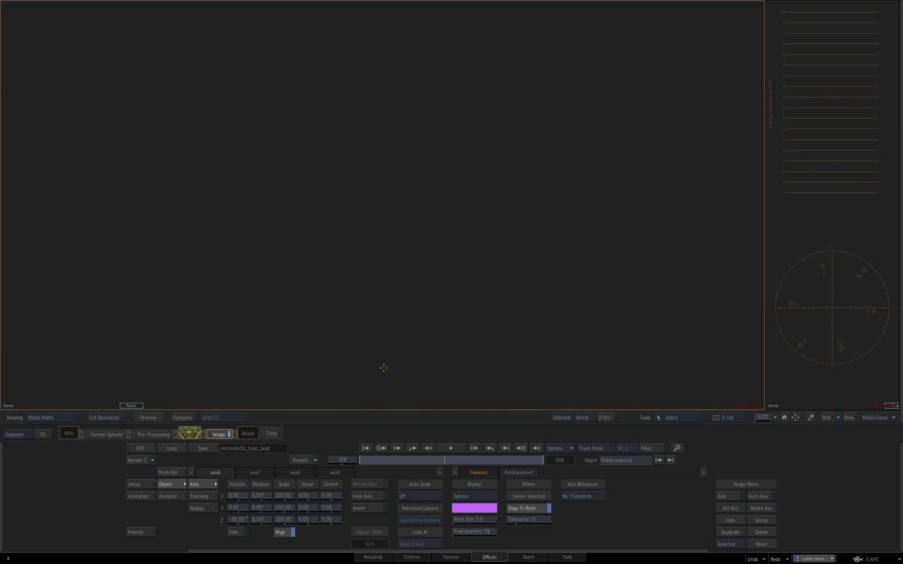
key("F4")
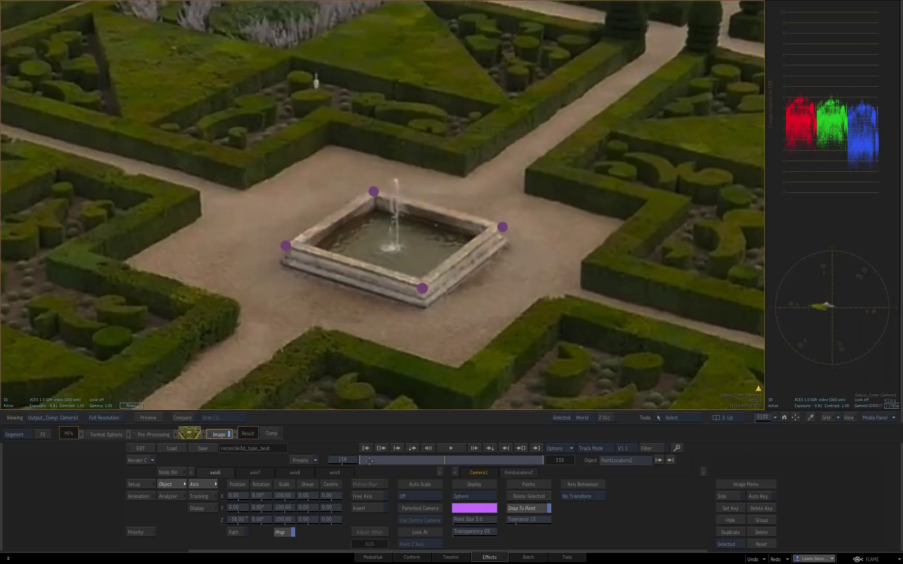
left_click_drag(366, 461, 444, 460)
Step: Inspect the Mono Analyzer's camera tracking settings and view the selected Point Locators node in the Camera1 output
key("Escape")
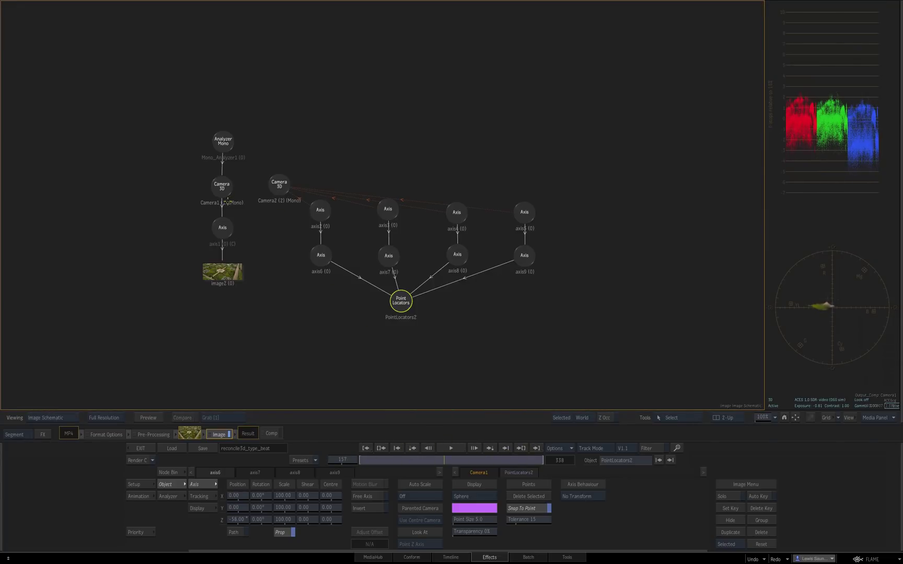
left_click(222, 188)
left_click(223, 142)
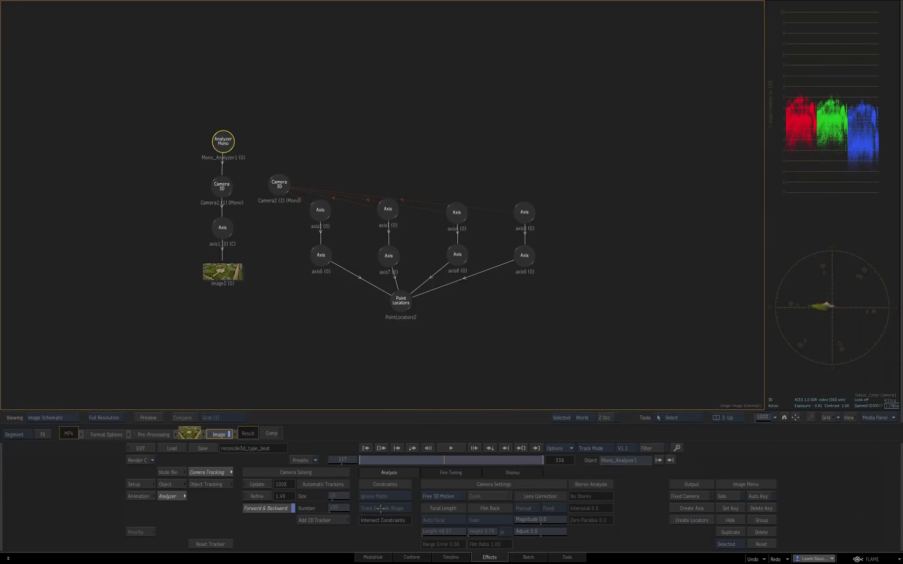
left_click(396, 320)
key("F4")
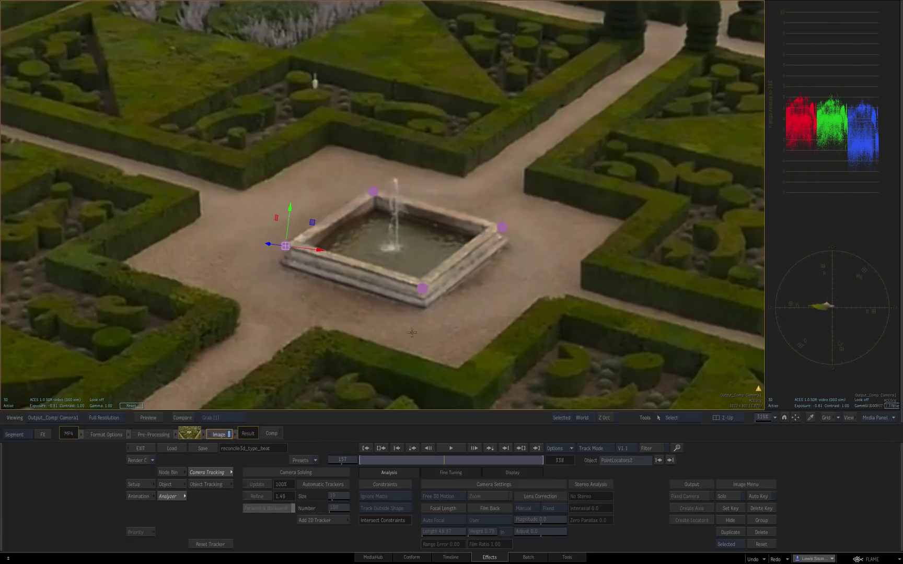
Step: Add an axis snapped to the point locator on the fountain's front corner and delete it from the schematic
left_click(171, 472)
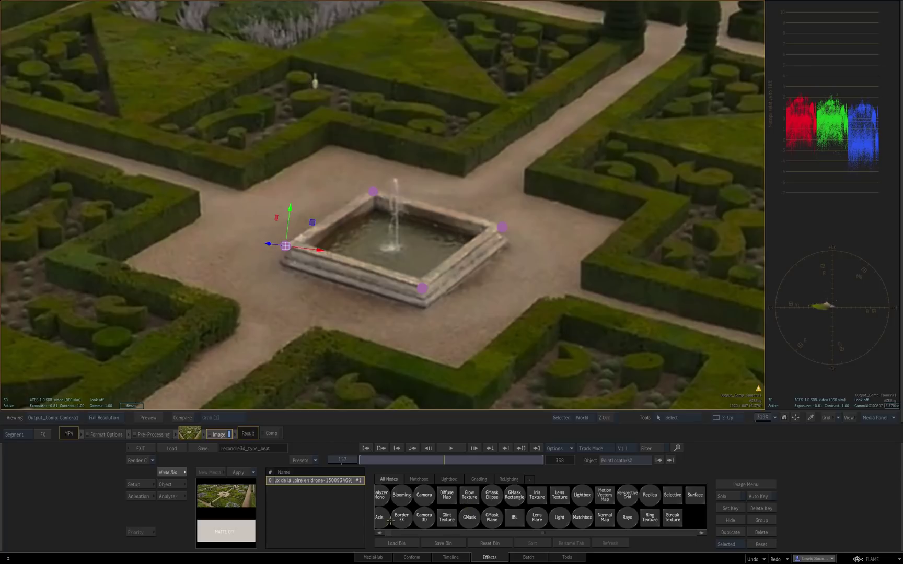
left_click_drag(382, 520, 424, 289)
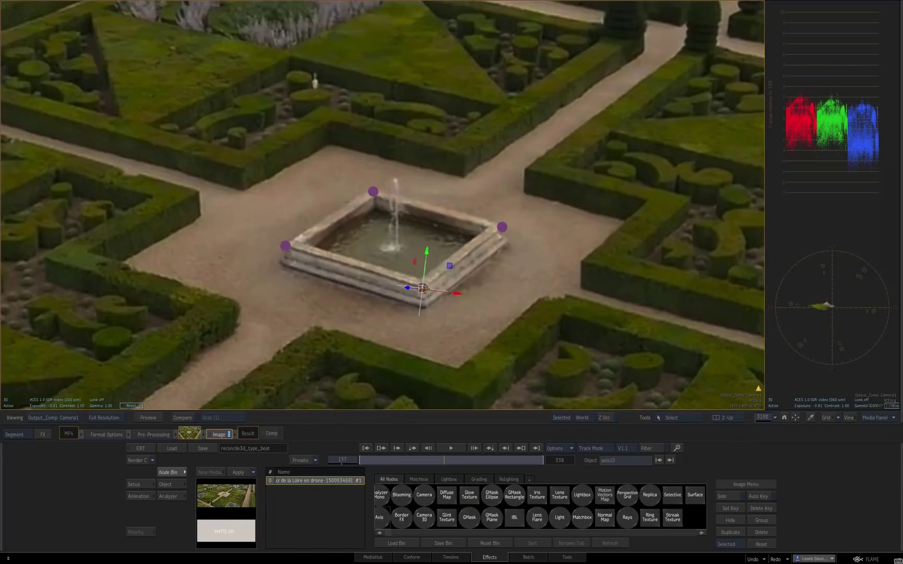
key("F4")
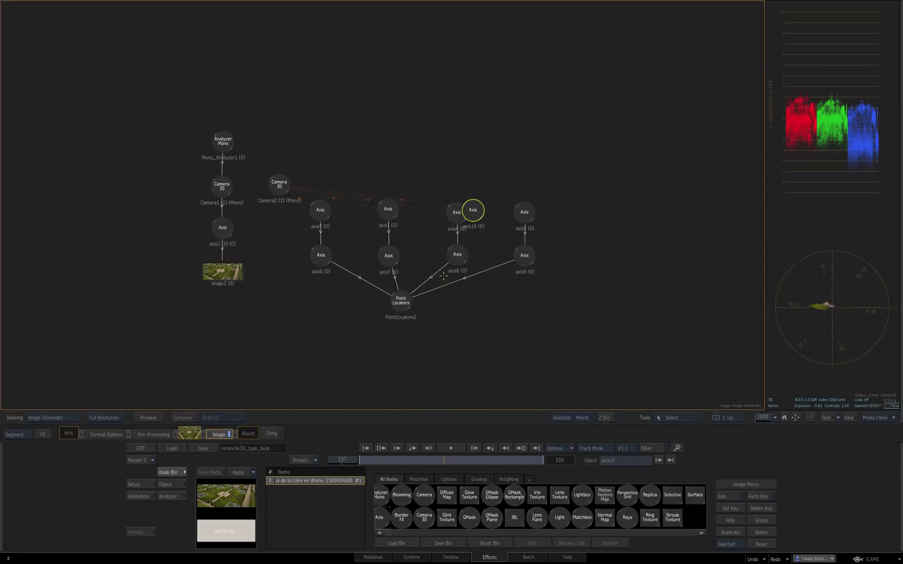
left_click_drag(477, 213, 316, 562)
Step: Add the garden clip to the schematic as a new image surface with its own axis and show it in the Camera1 output
left_click_drag(233, 494, 322, 310)
key("F1")
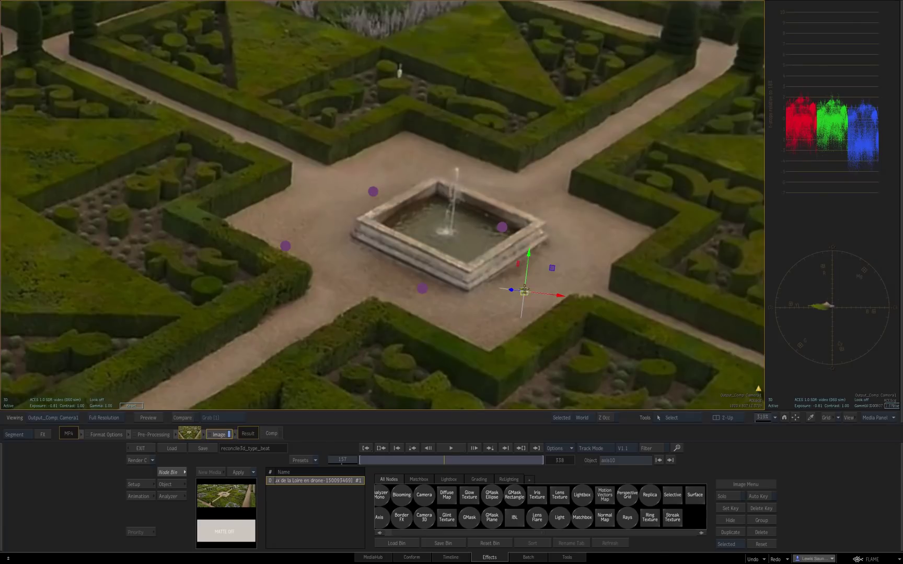
key("Escape")
double_click(313, 360)
key("Escape")
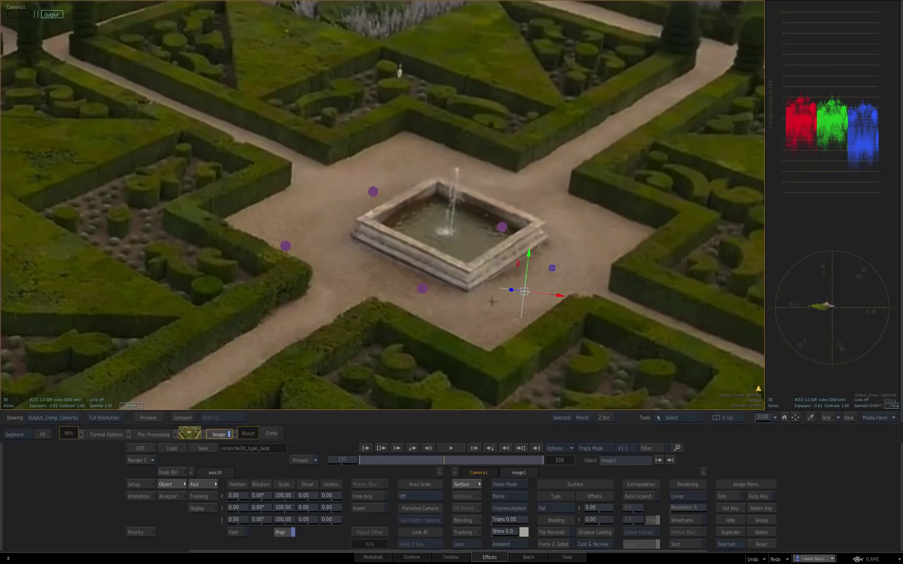
Step: Move the new image's axis to X -126.94, Y 47.53 over the fountain and set its scale to 10
left_click_drag(551, 267, 433, 204)
left_click(198, 497)
left_click(205, 484)
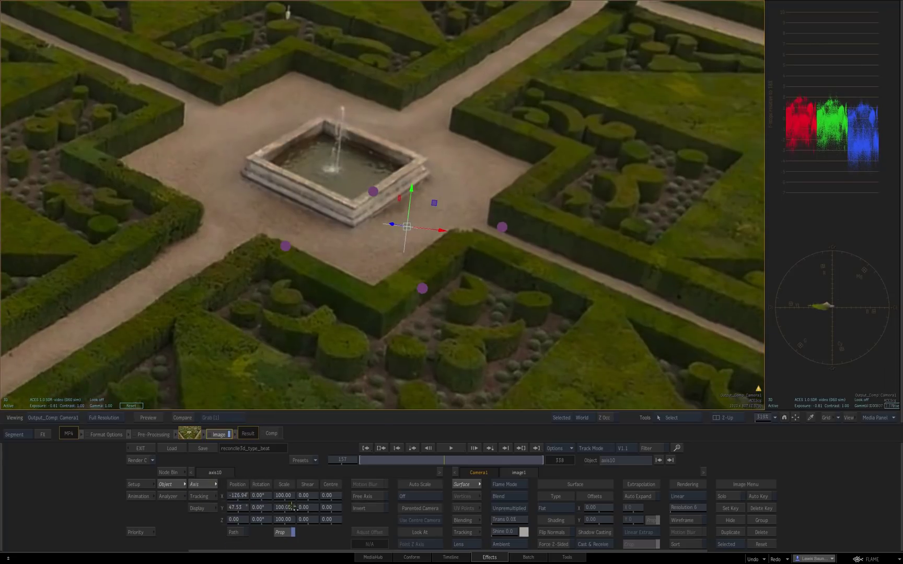
left_click_drag(286, 507, 232, 510)
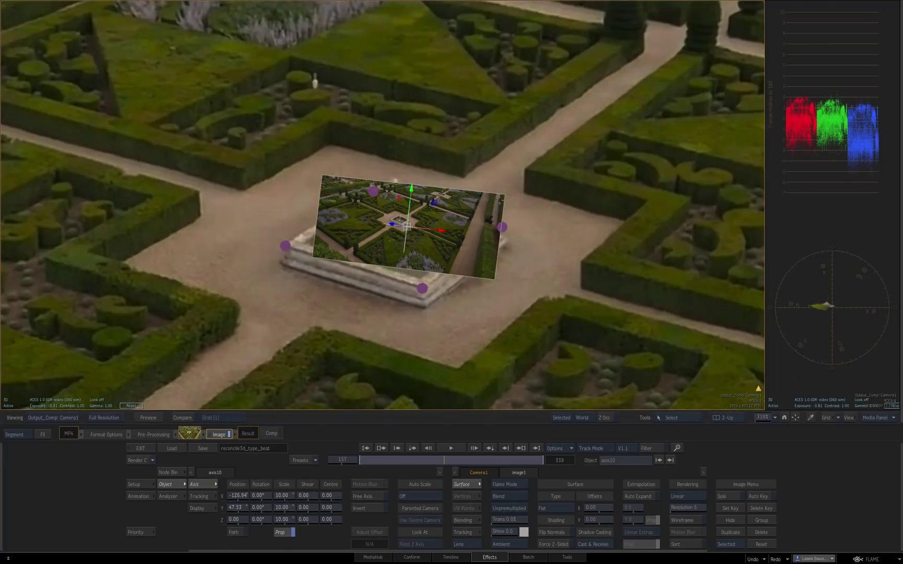
Step: Set the new image's surface type to Extended Bicubic and enable Auto Adjust for its vertices
left_click(557, 513)
left_click(556, 479)
left_click(463, 497)
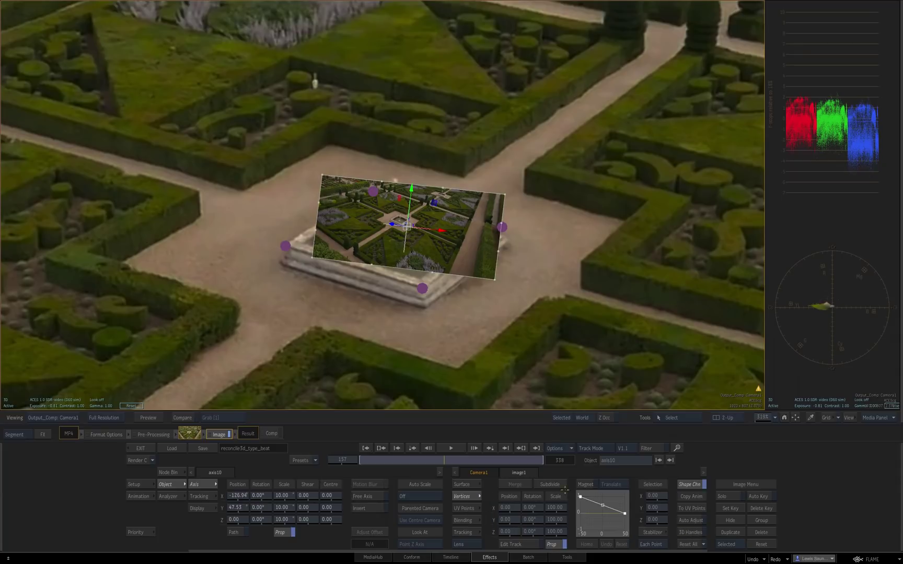
left_click(692, 520)
Step: Snap the image surface's four corner vertices onto the point locators at the fountain's corners
left_click_drag(485, 294, 411, 305)
left_click_drag(506, 195, 502, 227)
left_click_drag(313, 258, 286, 245)
left_click(323, 175)
left_click_drag(323, 176, 373, 191)
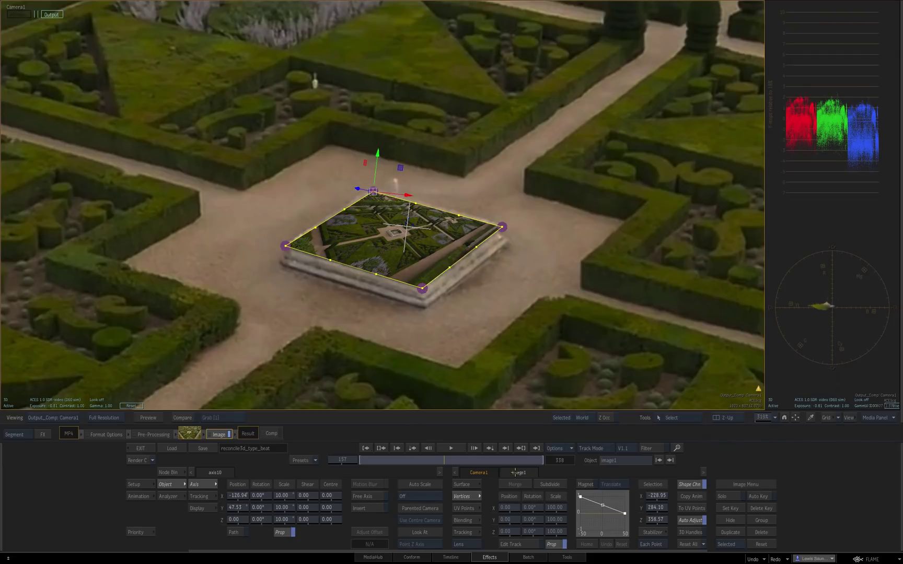
Step: Raise the image surface's transparency and examine its fit over the fountain across the shot
left_click(463, 484)
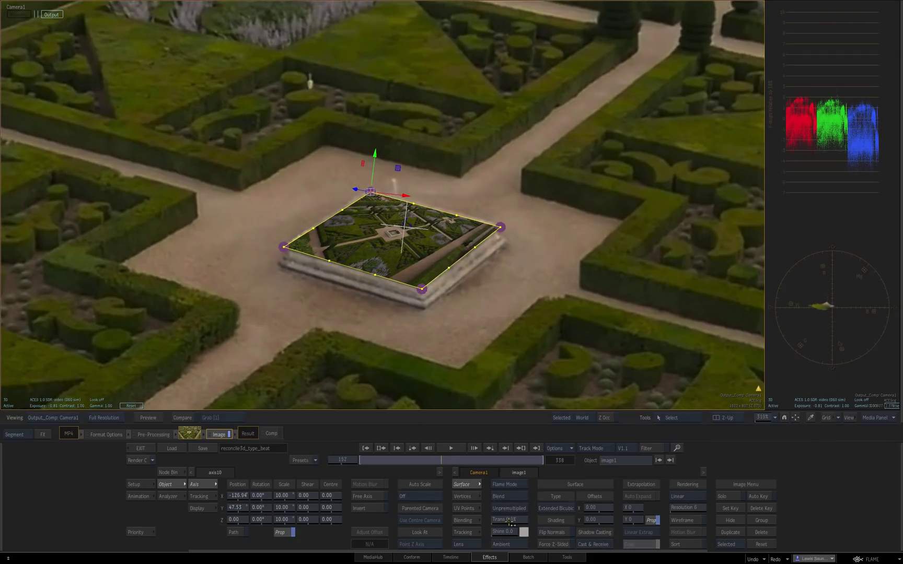
left_click_drag(511, 521, 522, 505)
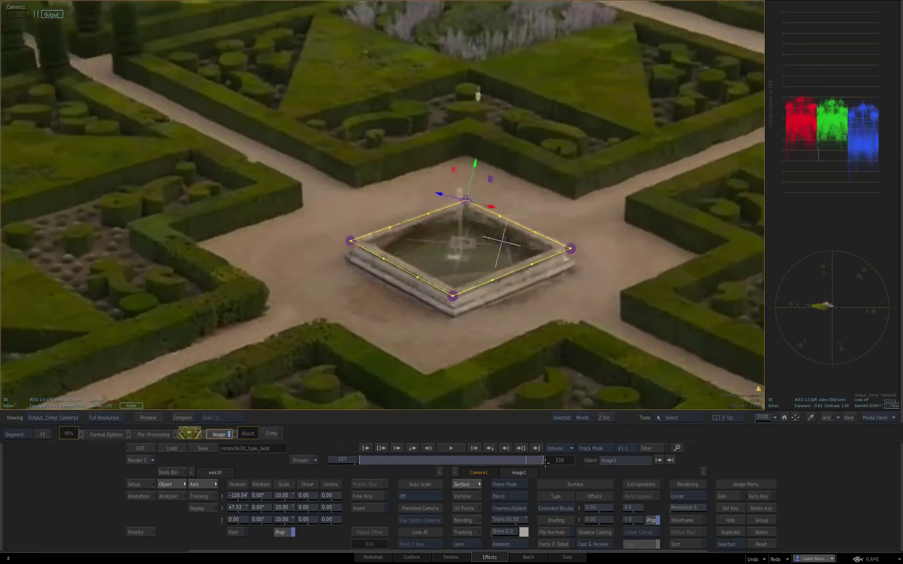